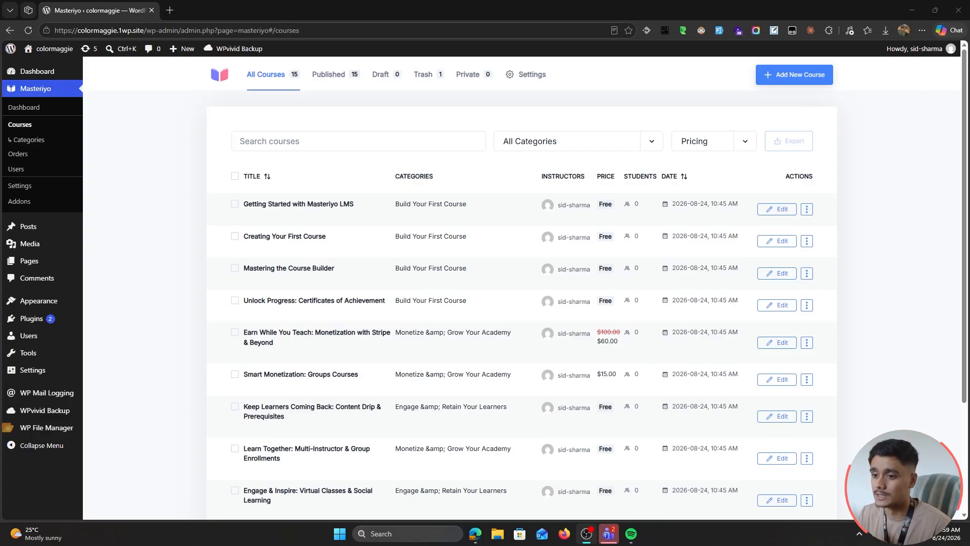
# Step: Search the Masteriyo addons for "certifi", enable the Certificate Builder addon and reload the page
pyautogui.click(169, 262)
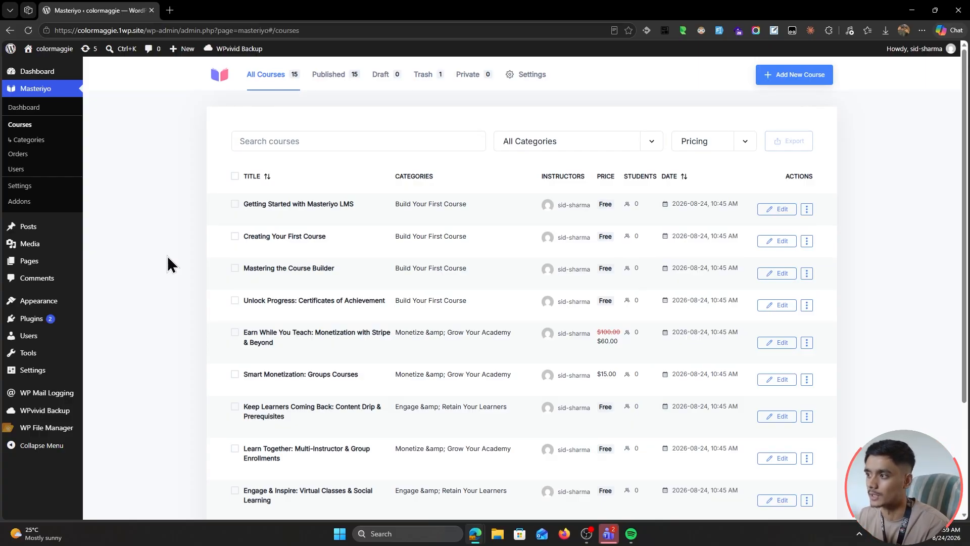
pyautogui.click(30, 202)
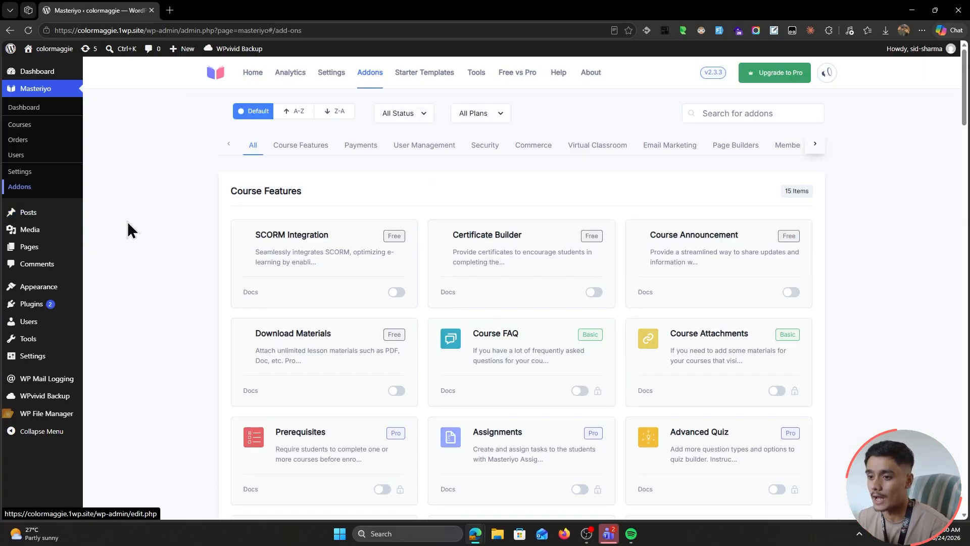
pyautogui.click(733, 115)
pyautogui.write('certifi')
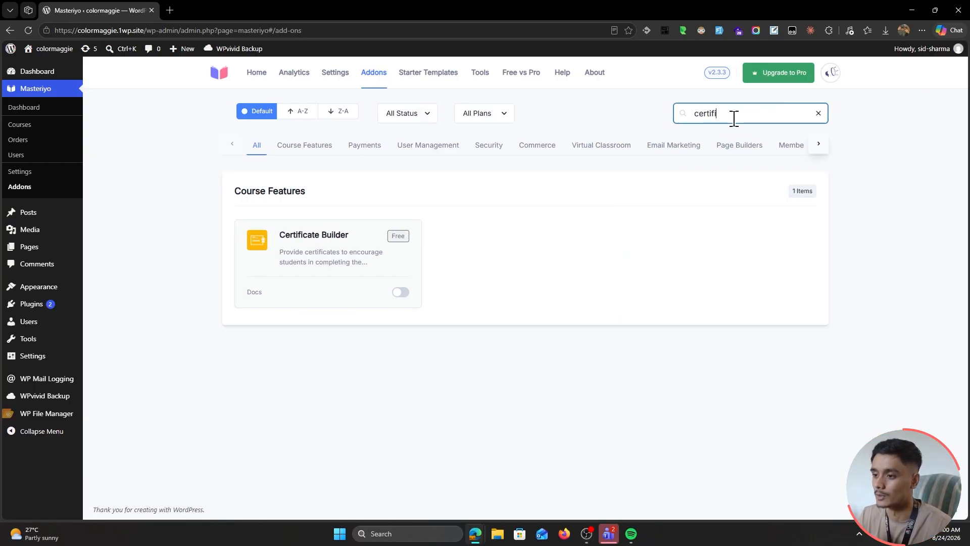
pyautogui.click(401, 292)
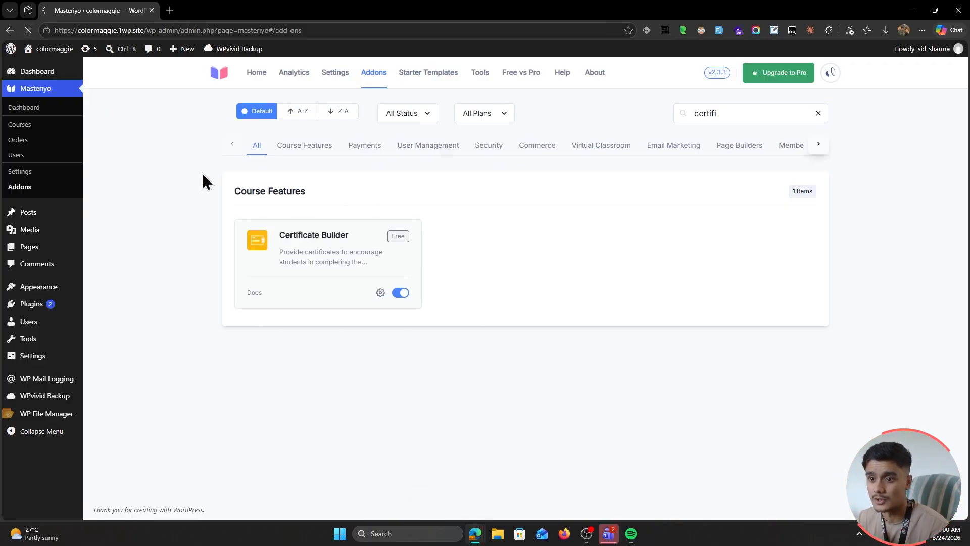
pyautogui.press('F5')
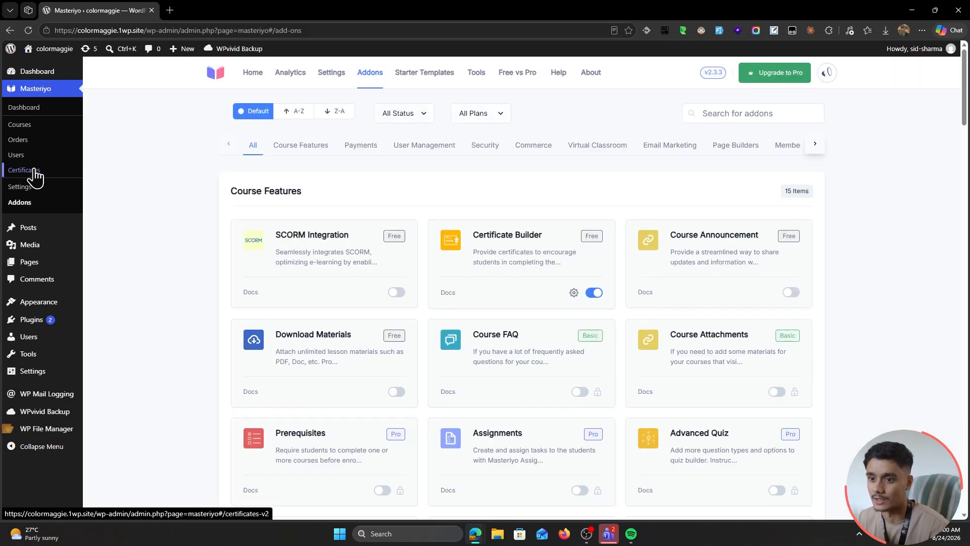
# Step: Create a new certificate from the Course Completion Certificate starter template
pyautogui.click(40, 176)
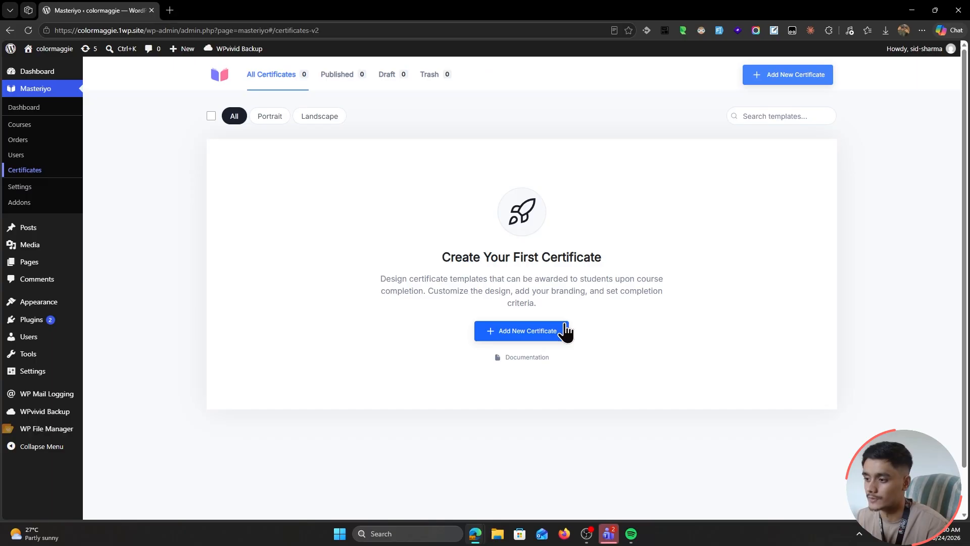
pyautogui.click(540, 331)
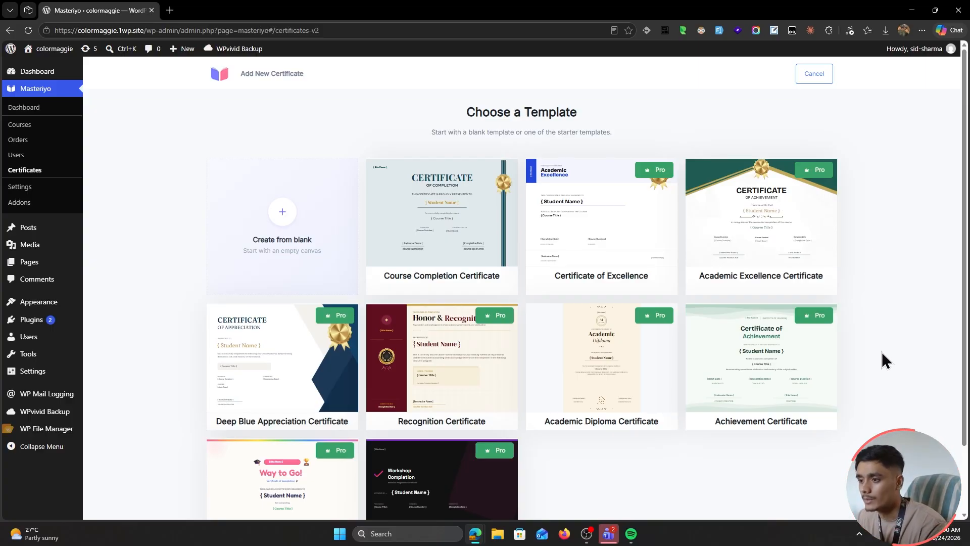
pyautogui.click(462, 222)
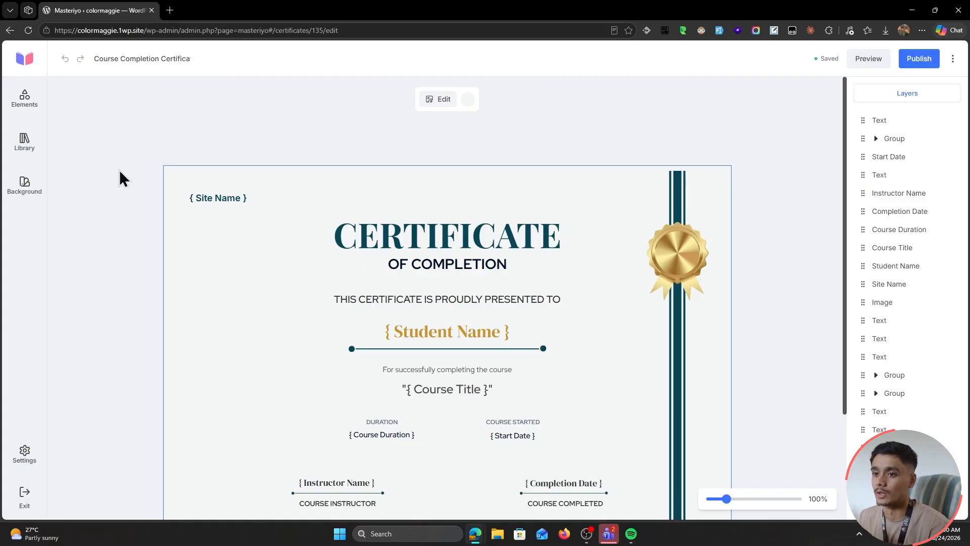
# Step: Inspect the certificate layout and the text formatting options of the "CERTIFICATE" heading
pyautogui.scroll(-2, 119, 170)
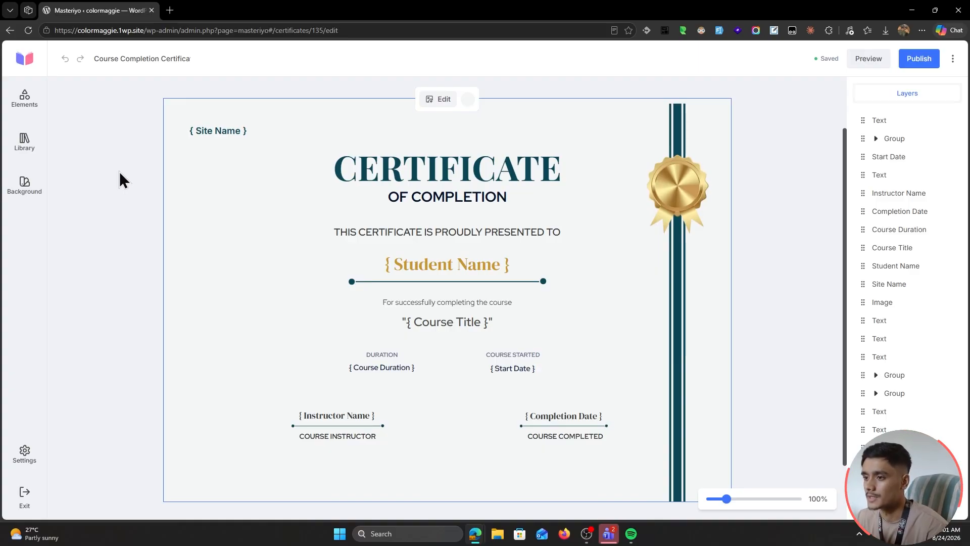
pyautogui.click(230, 144)
pyautogui.click(237, 193)
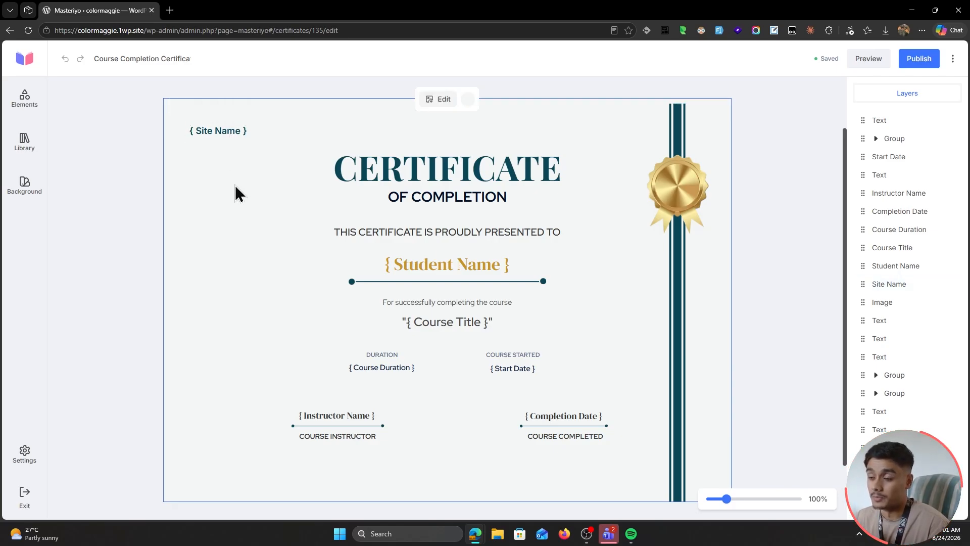
pyautogui.click(393, 169)
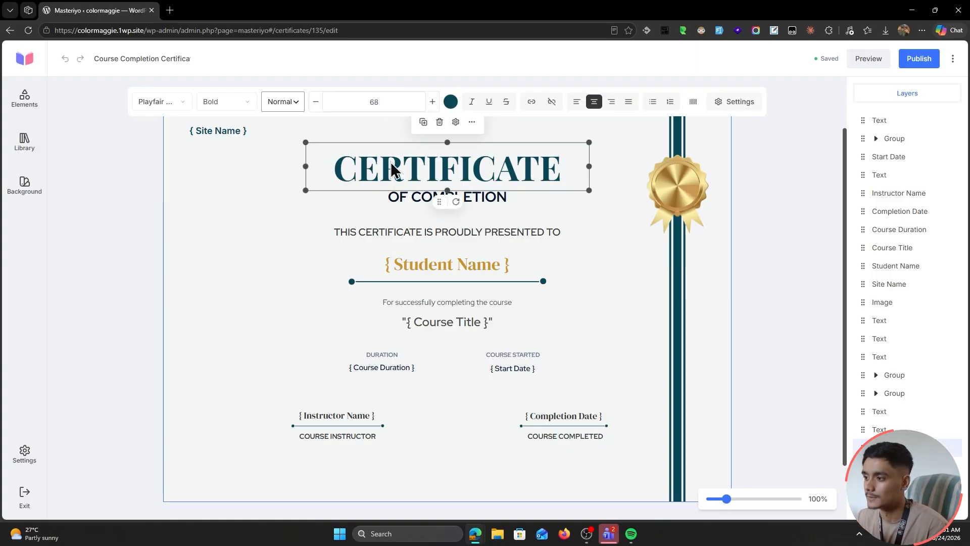
pyautogui.click(126, 163)
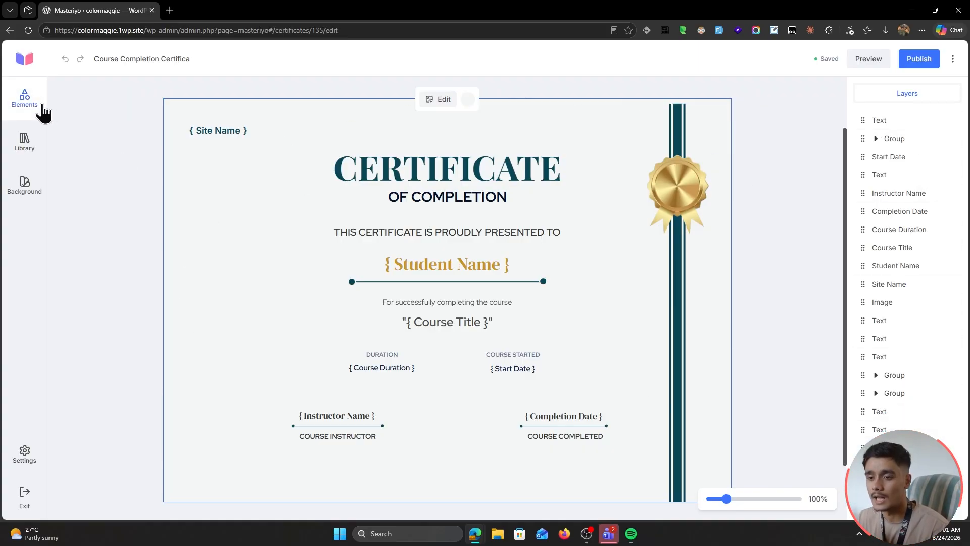
# Step: Try out a text element reading "Subscribe!" in the empty area beside the certificate heading, and delete it
pyautogui.click(26, 99)
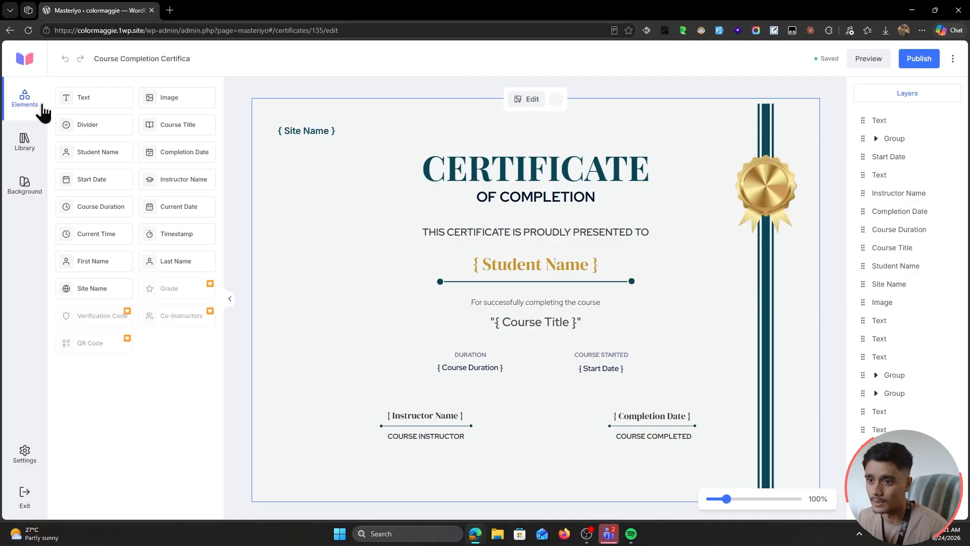
pyautogui.moveTo(79, 96); pyautogui.dragTo(331, 222)
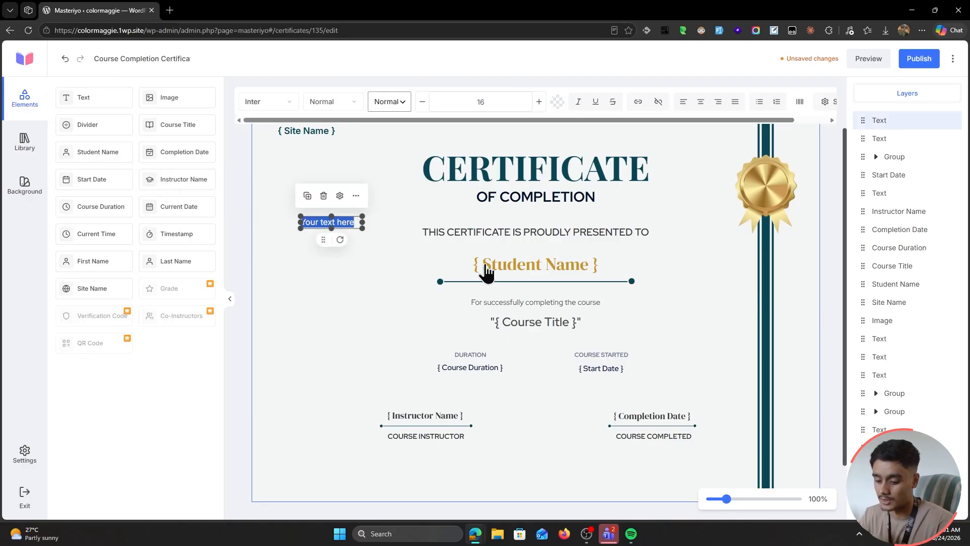
pyautogui.write('Subscribe!')
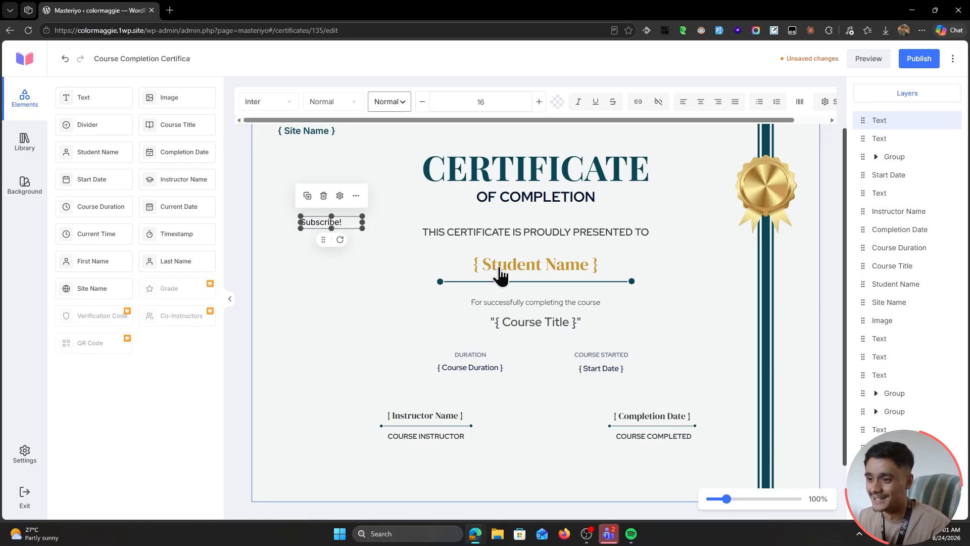
pyautogui.click(358, 275)
pyautogui.click(327, 226)
pyautogui.press('Delete')
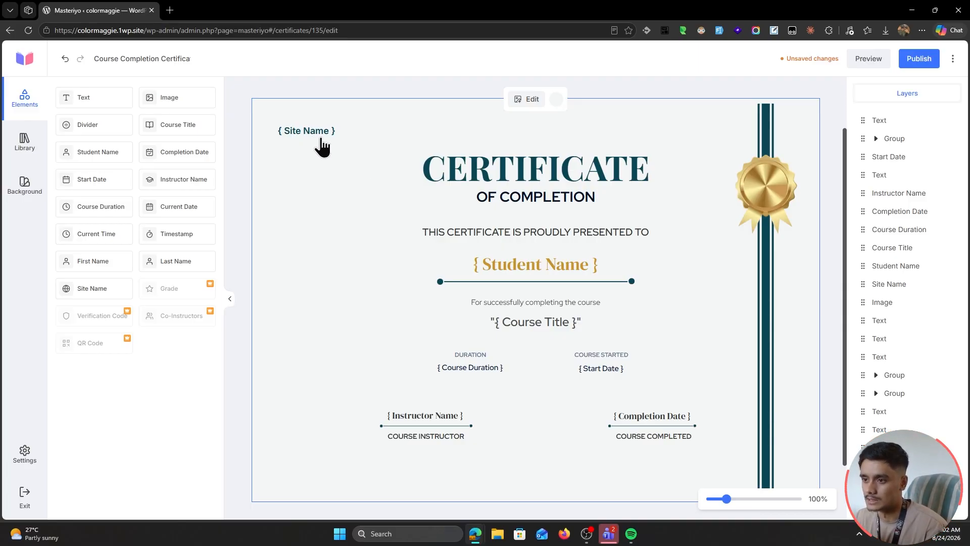
# Step: Examine the dynamic placeholders for site name, student name, course title, course duration, start date, instructor name and completion date
pyautogui.click(321, 146)
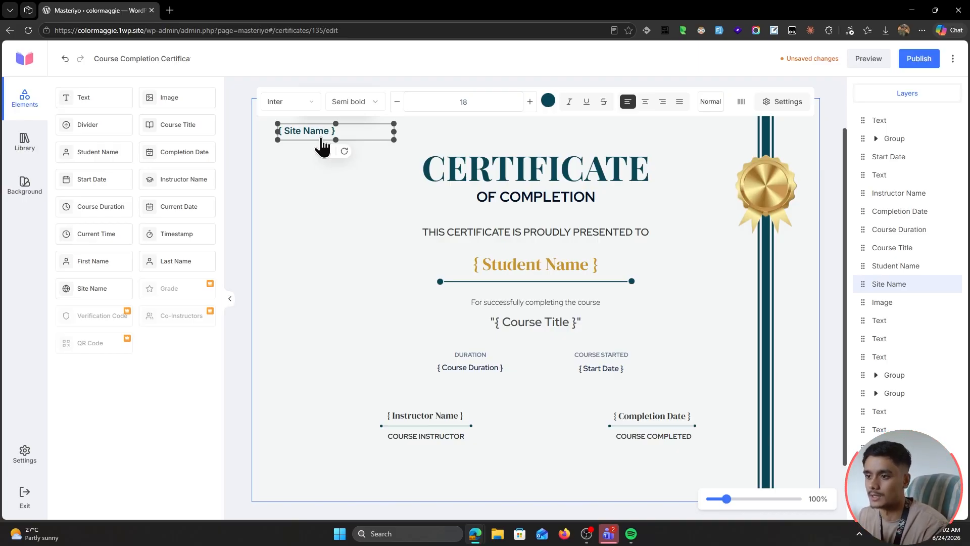
pyautogui.click(320, 146)
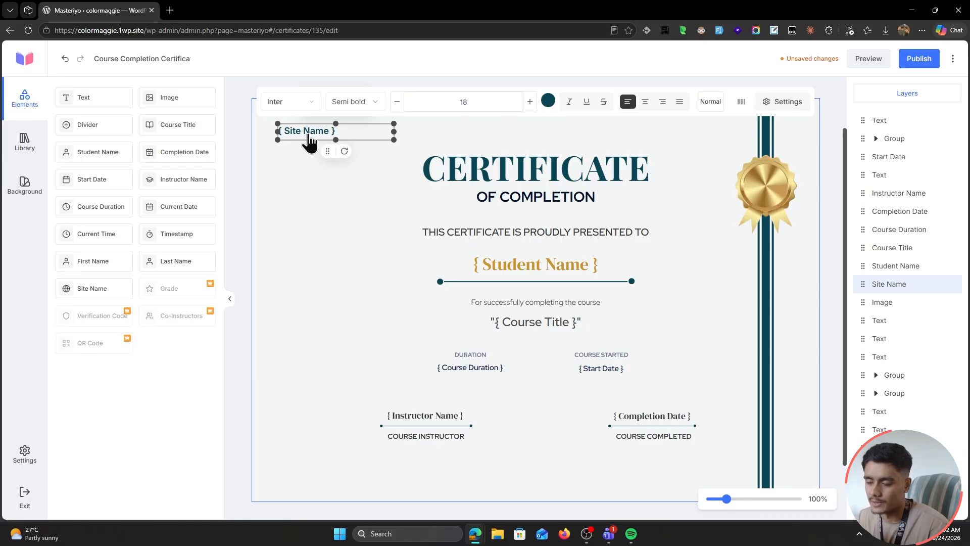
pyautogui.click(537, 274)
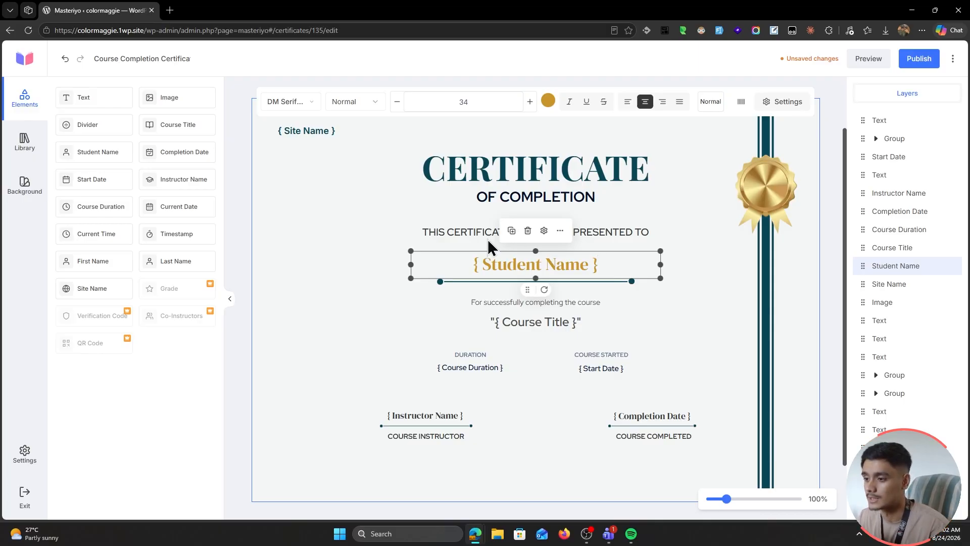
pyautogui.click(526, 325)
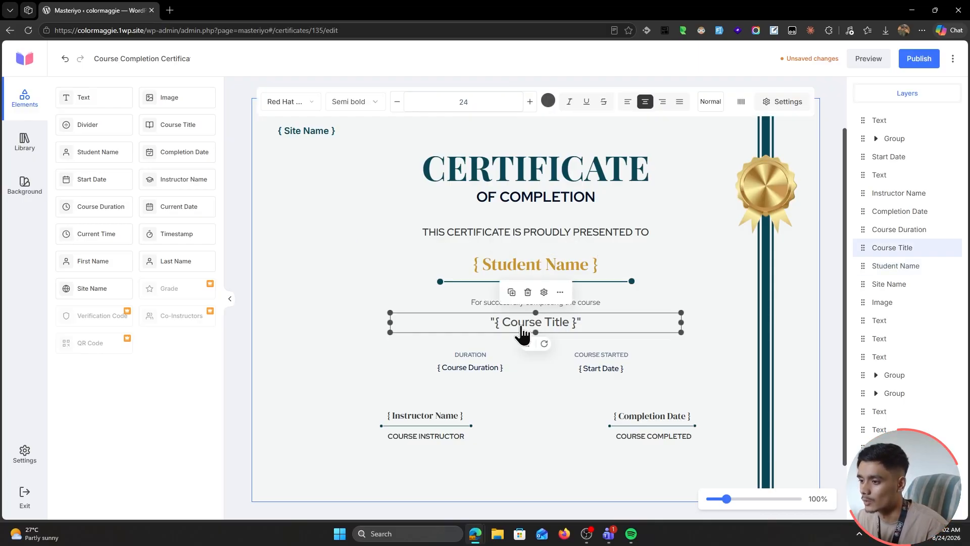
pyautogui.click(487, 374)
pyautogui.click(606, 375)
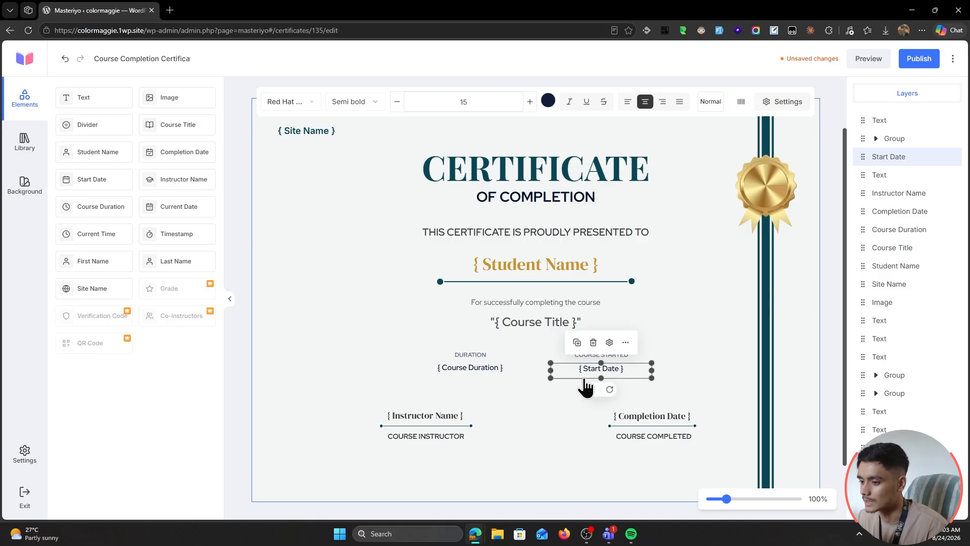
pyautogui.click(450, 418)
pyautogui.click(652, 419)
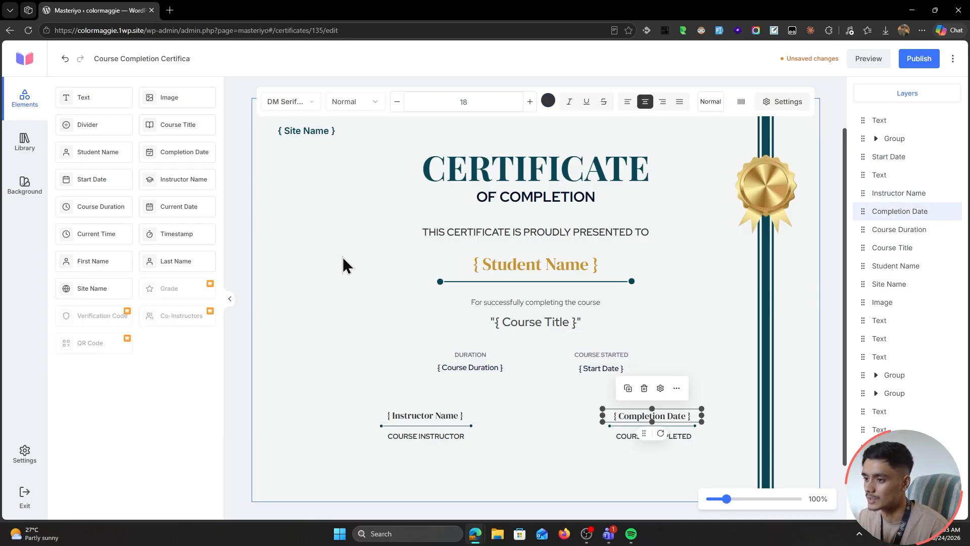
pyautogui.click(343, 263)
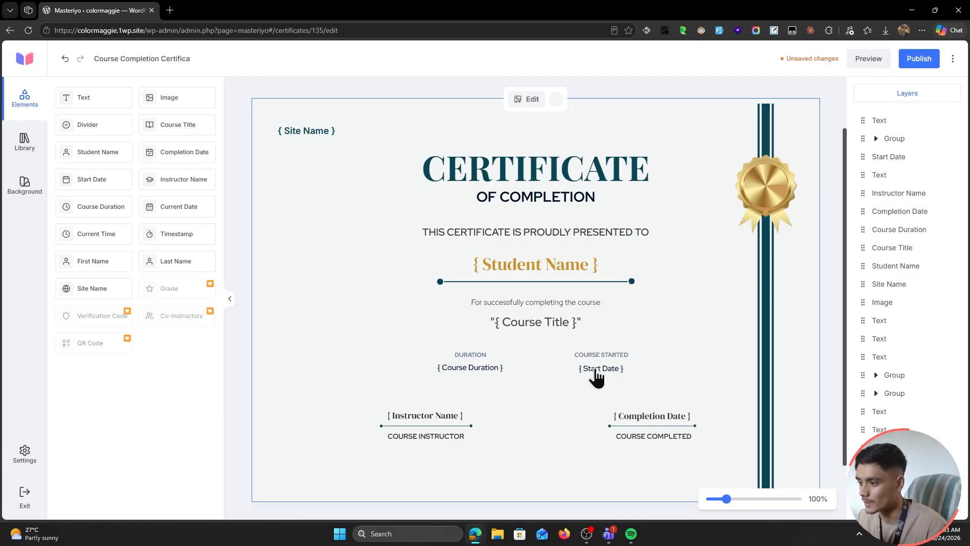
# Step: Add a Current Date element directly below the Site Name placeholder, aligned with its left edge
pyautogui.moveTo(197, 207); pyautogui.dragTo(310, 156)
pyautogui.click(306, 197)
pyautogui.click(311, 160)
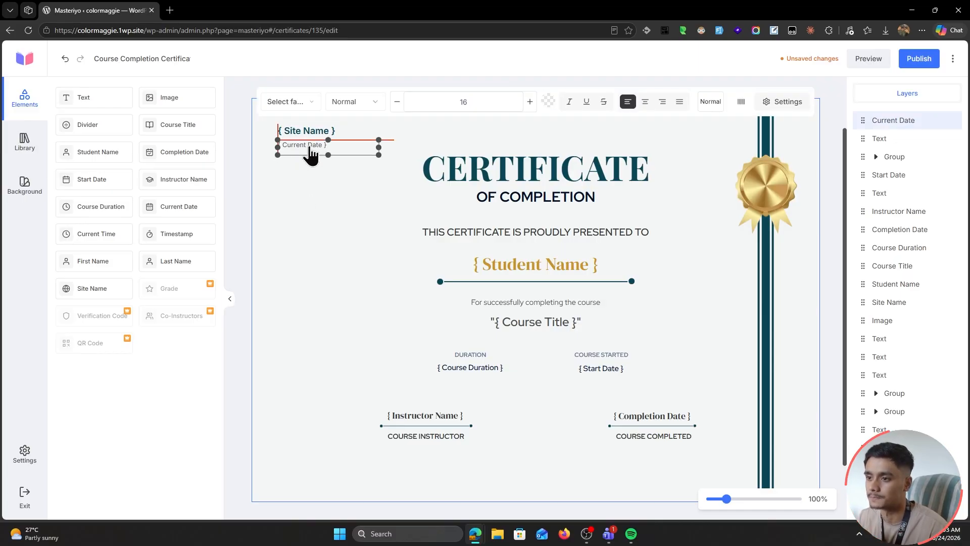
pyautogui.click(314, 197)
pyautogui.click(310, 154)
pyautogui.click(463, 145)
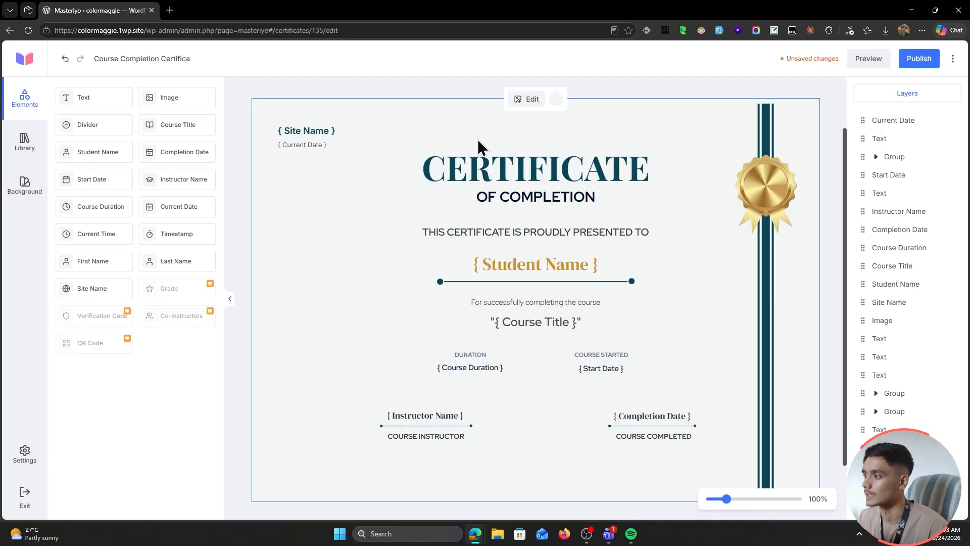
# Step: Publish the certificate, check its PDF preview and return to the certificate editor
pyautogui.click(917, 60)
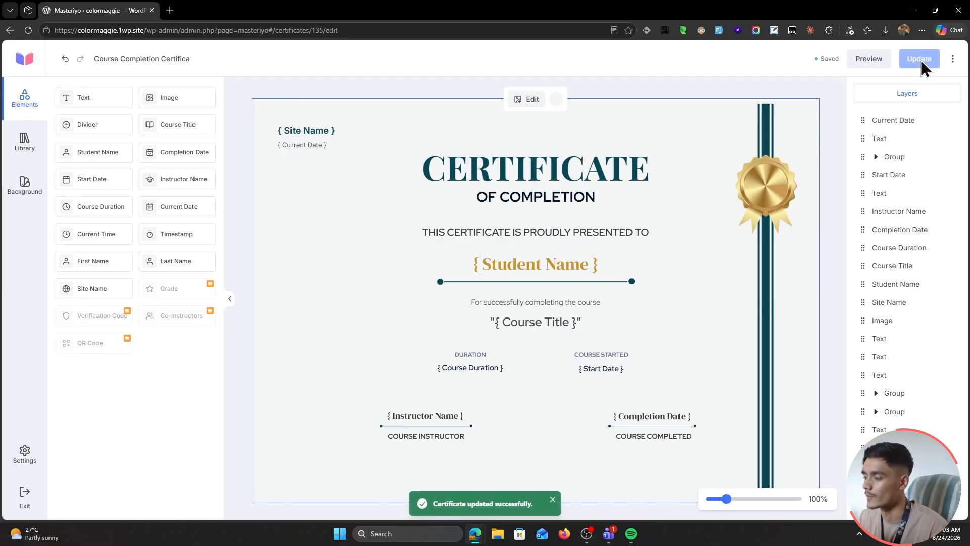
pyautogui.click(872, 61)
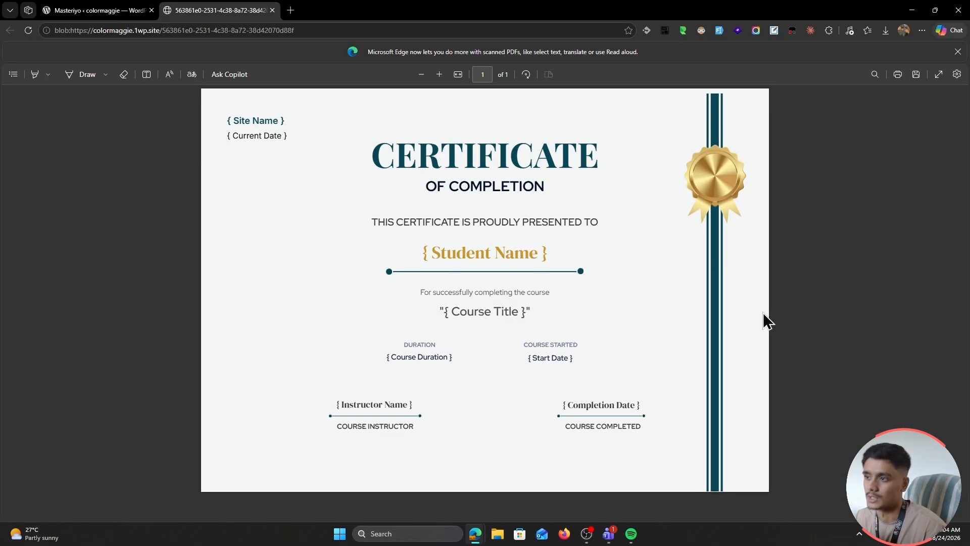
pyautogui.click(958, 51)
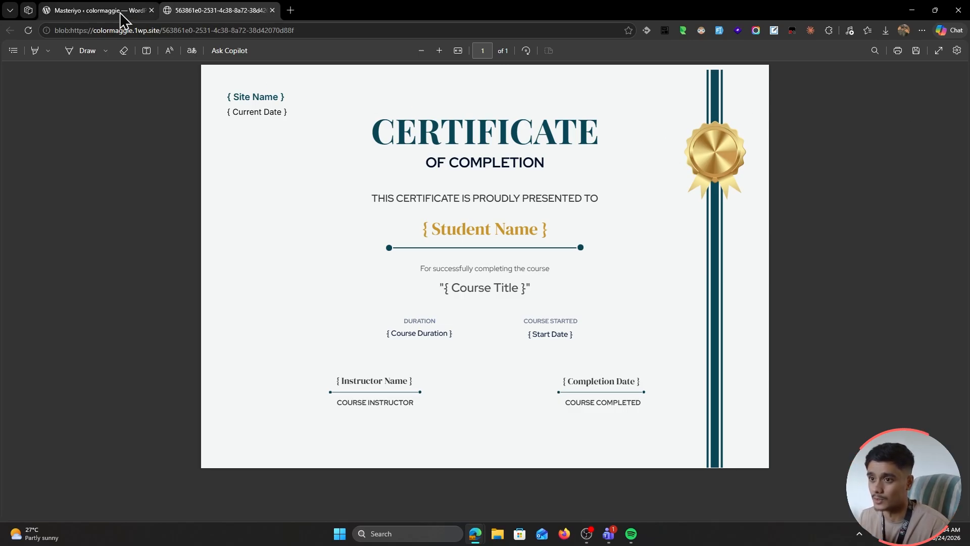
pyautogui.moveTo(119, 12)
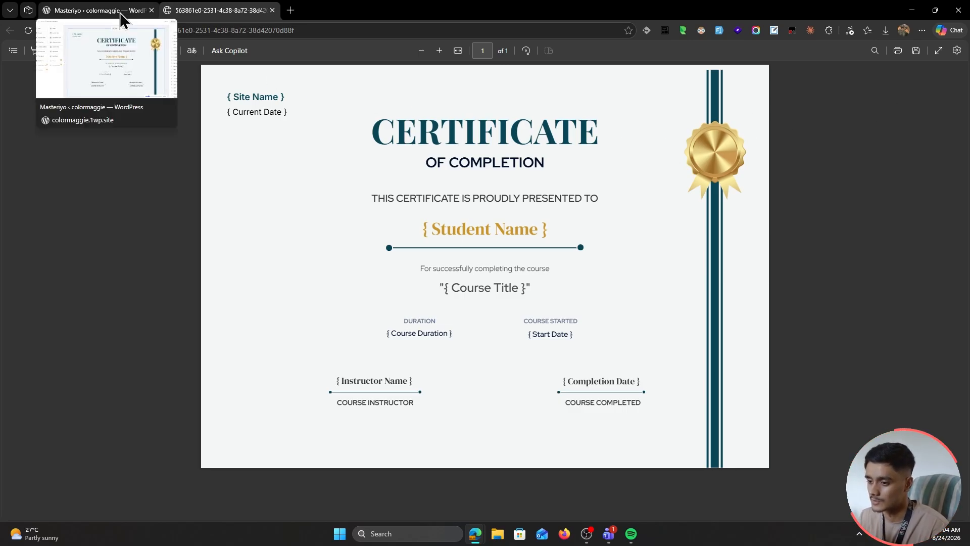
pyautogui.hotkey('ctrl', 'w')
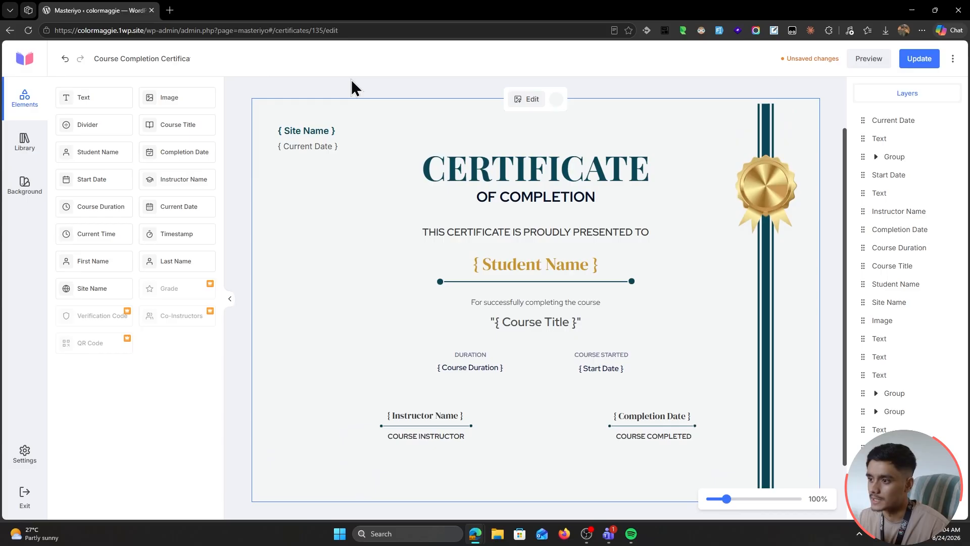
# Step: Set the Current Date element's font size to 14 and open its position and size settings
pyautogui.click(314, 152)
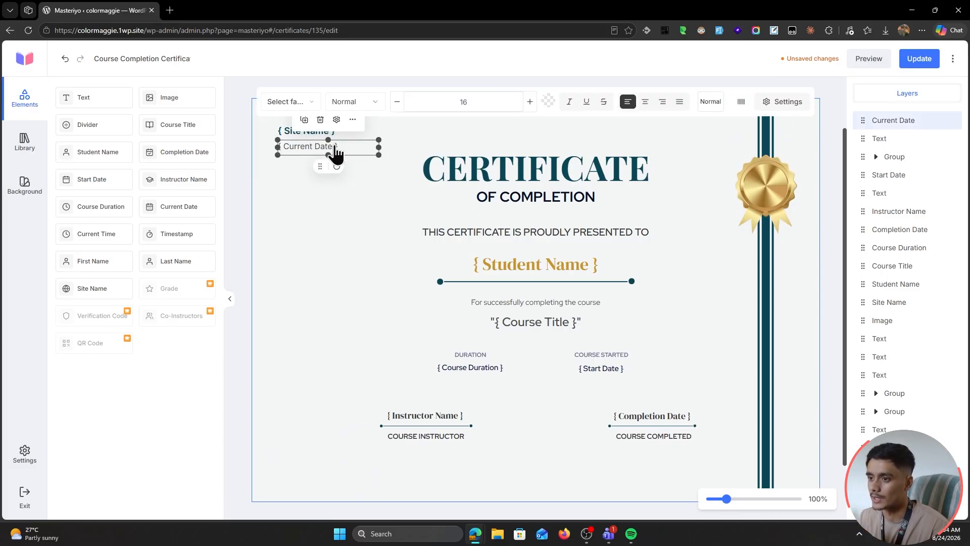
pyautogui.moveTo(336, 153)
pyautogui.mouseDown()
pyautogui.moveTo(480, 169)
pyautogui.moveTo(327, 147)
pyautogui.mouseUp()
pyautogui.click(262, 206)
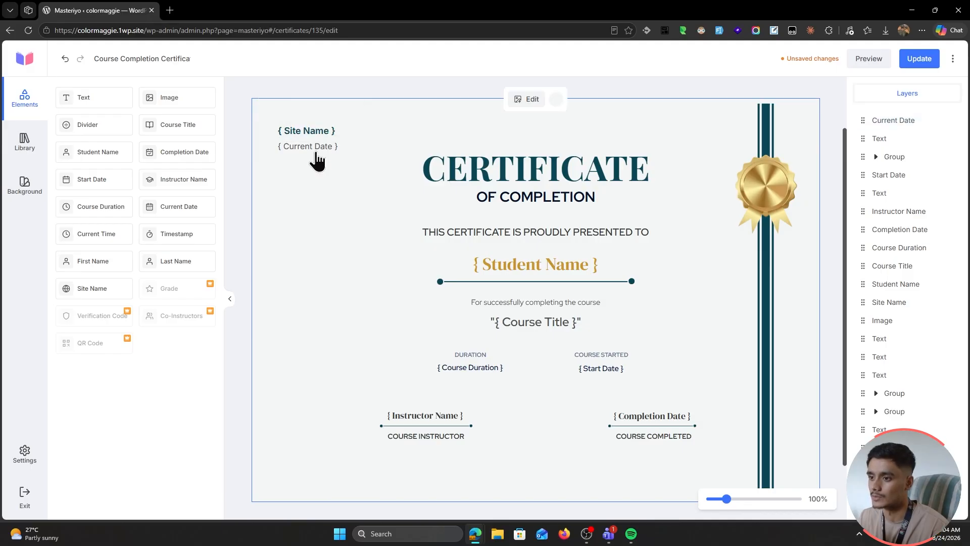
pyautogui.click(317, 153)
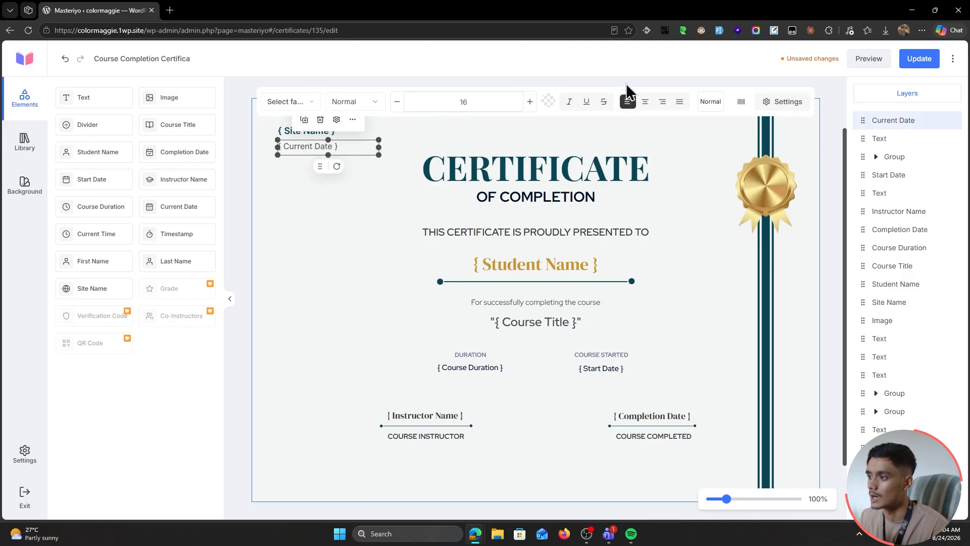
pyautogui.click(397, 102)
pyautogui.click(397, 101)
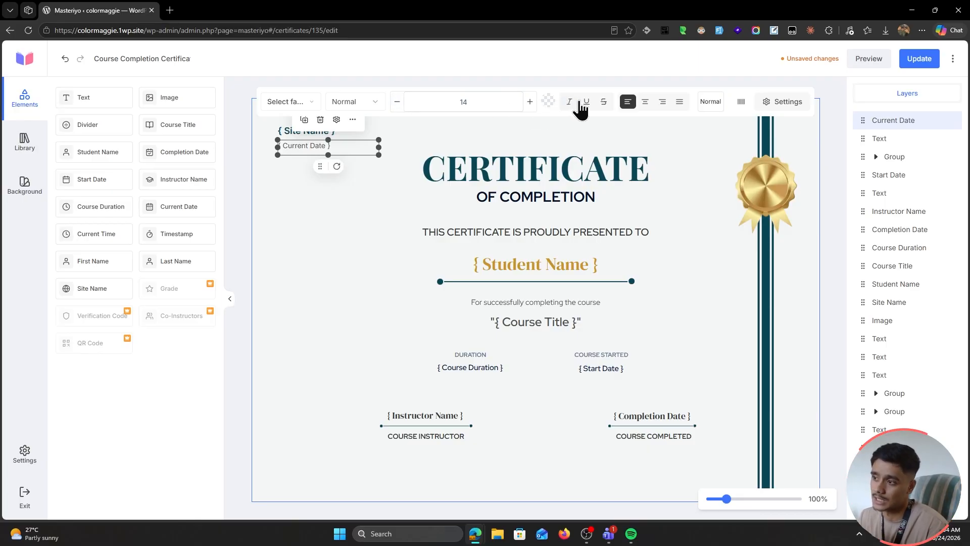
pyautogui.click(790, 103)
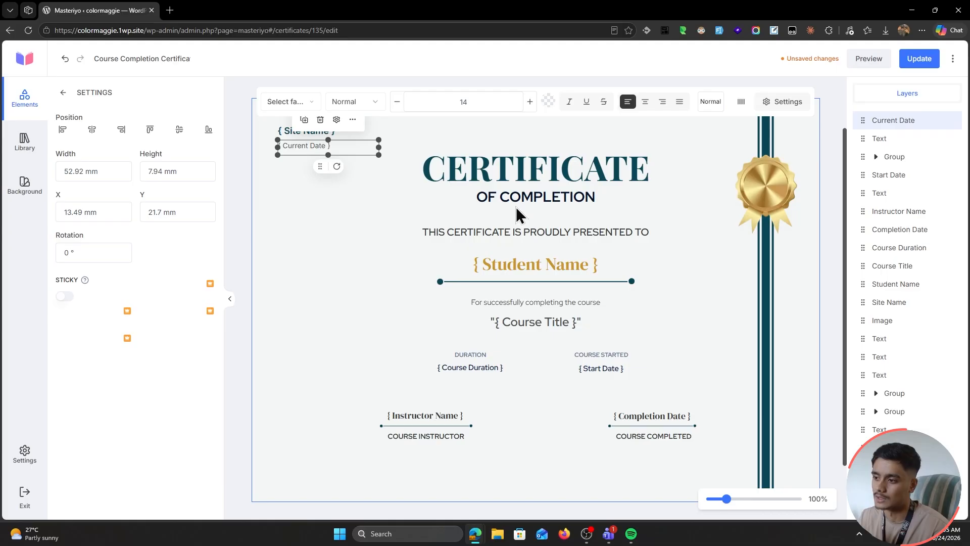
# Step: Examine the position, size and rotation settings of the Student Name placeholder
pyautogui.click(528, 266)
pyautogui.click(789, 103)
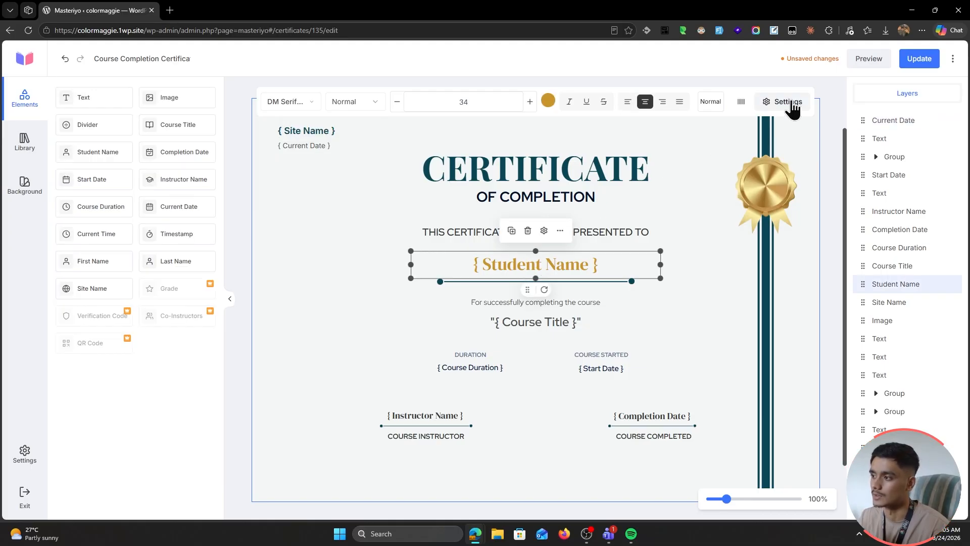
pyautogui.click(792, 107)
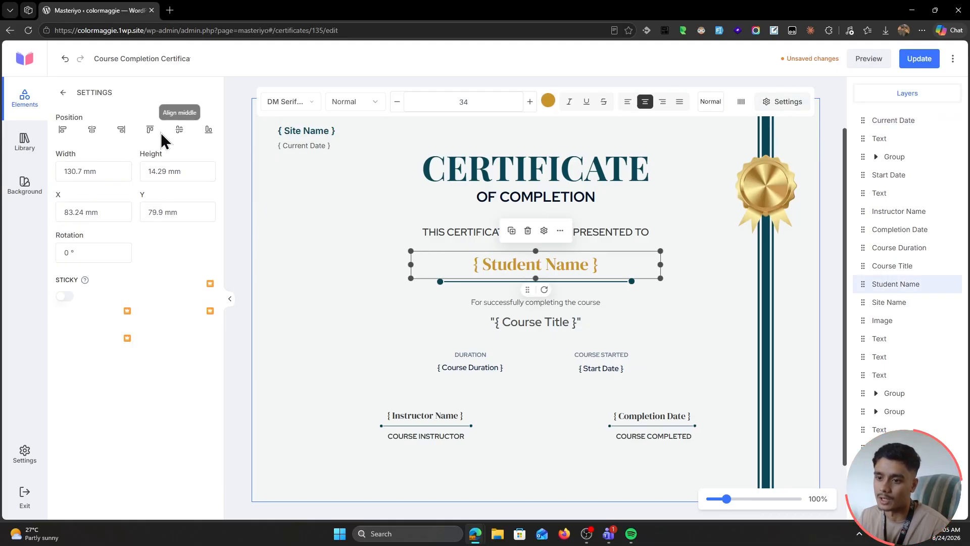
pyautogui.click(78, 91)
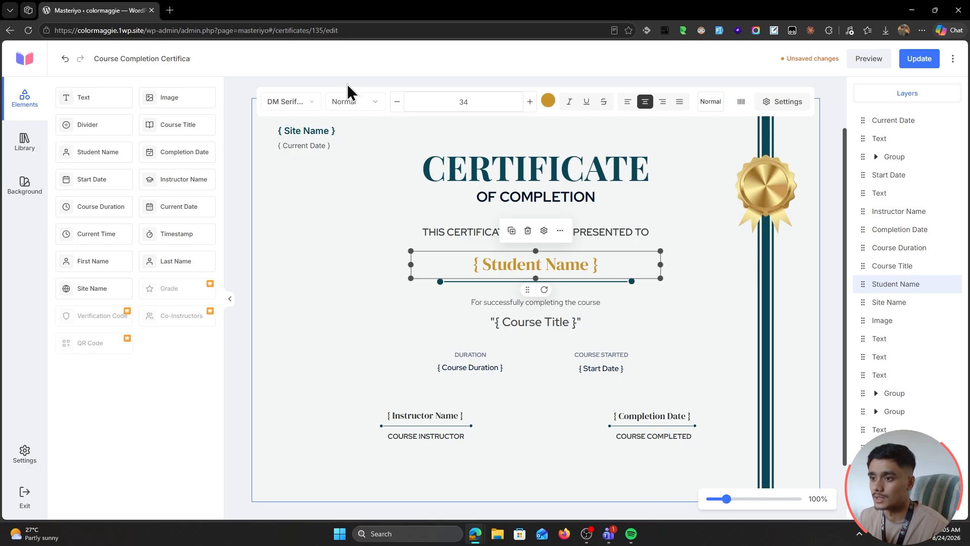
# Step: Try the certificate background patterns and apply the cream one with the grey lace border and corner ornaments
pyautogui.click(238, 118)
pyautogui.click(37, 196)
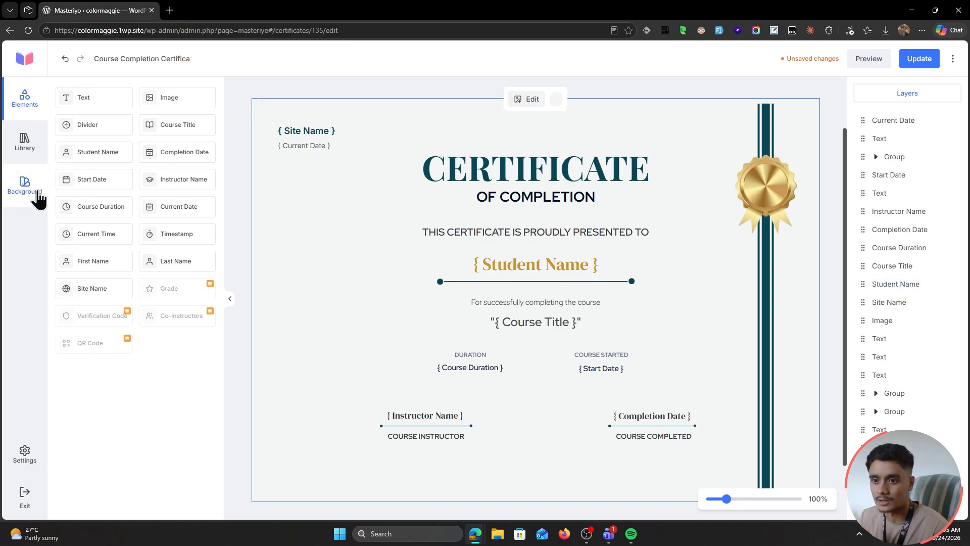
pyautogui.click(172, 256)
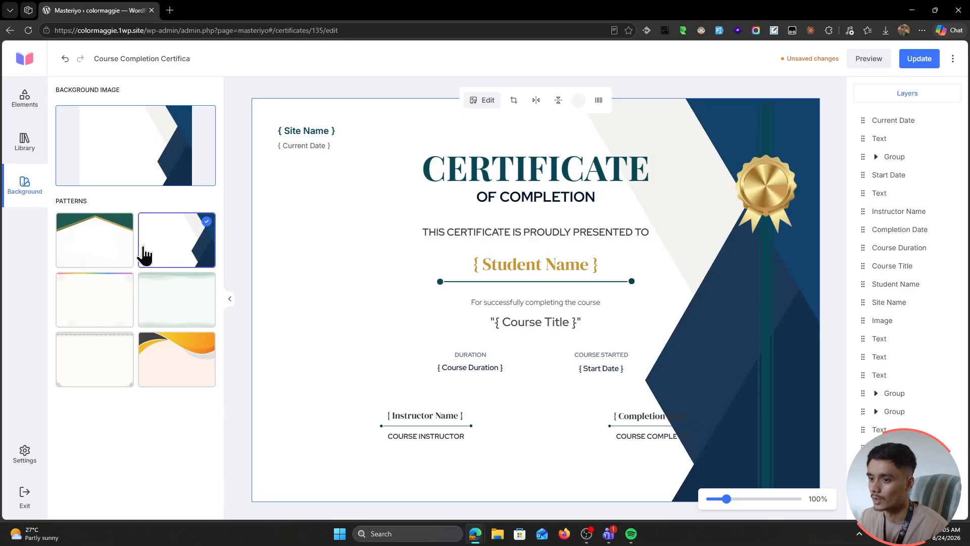
pyautogui.click(91, 250)
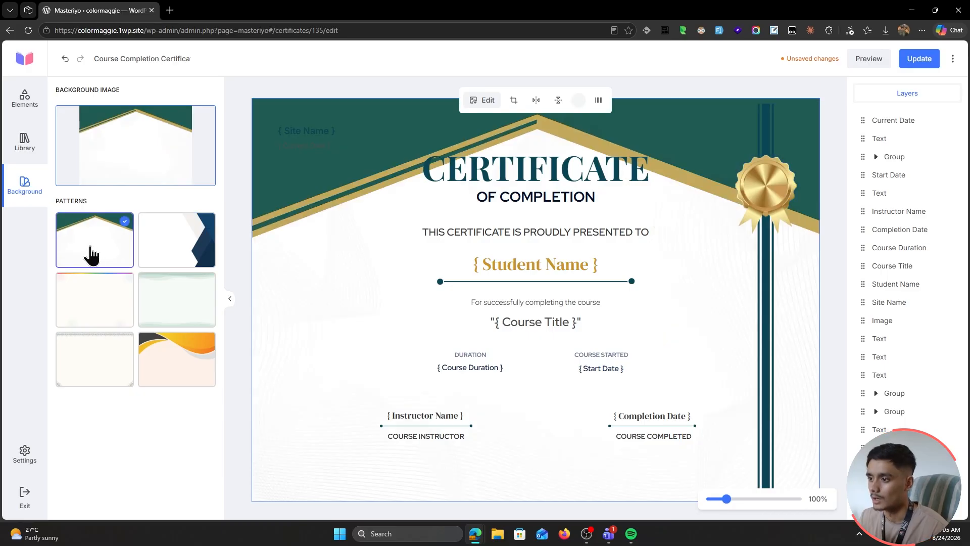
pyautogui.click(101, 303)
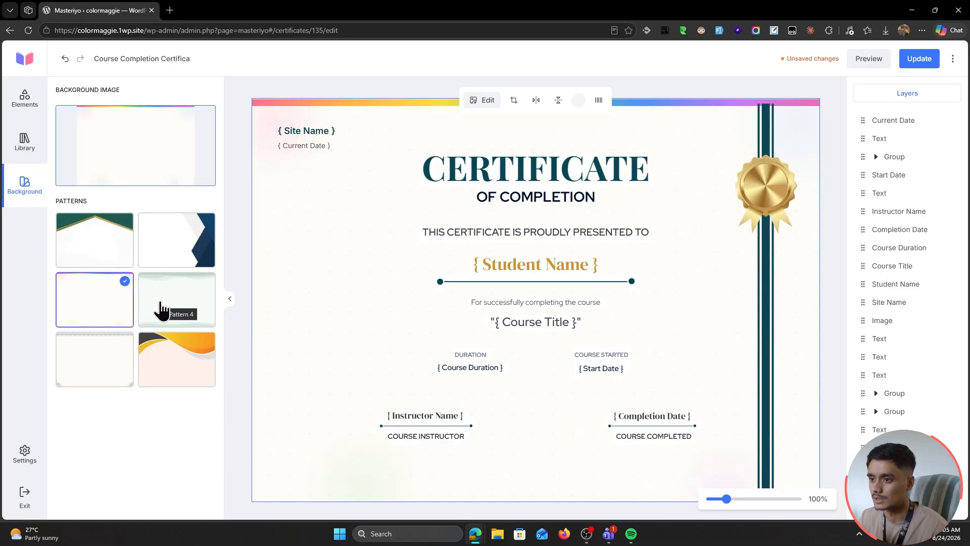
pyautogui.click(103, 362)
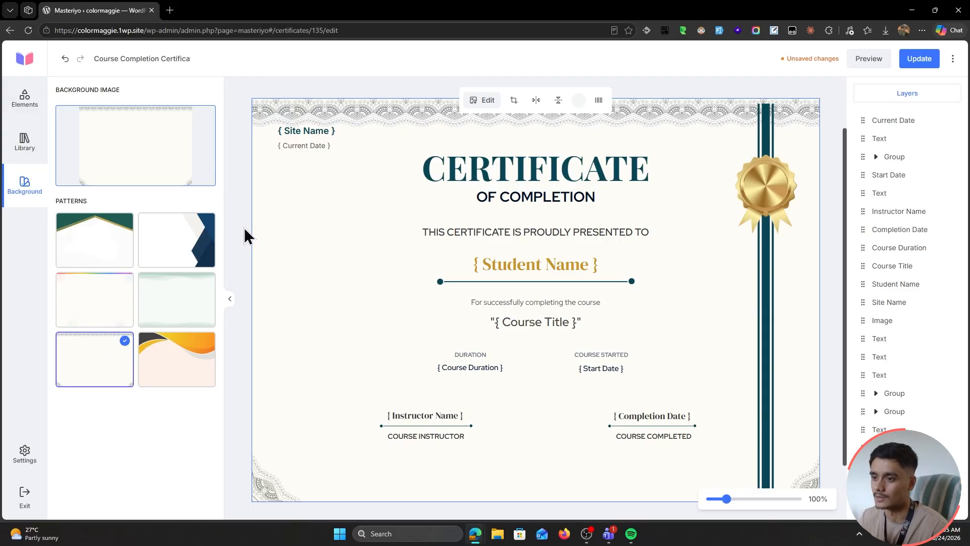
# Step: Move the Site Name and Current Date placeholders slightly down, clear of the lace border, and update the certificate
pyautogui.click(307, 145)
pyautogui.moveTo(311, 208); pyautogui.dragTo(314, 208)
pyautogui.scroll(-1, 832, 278)
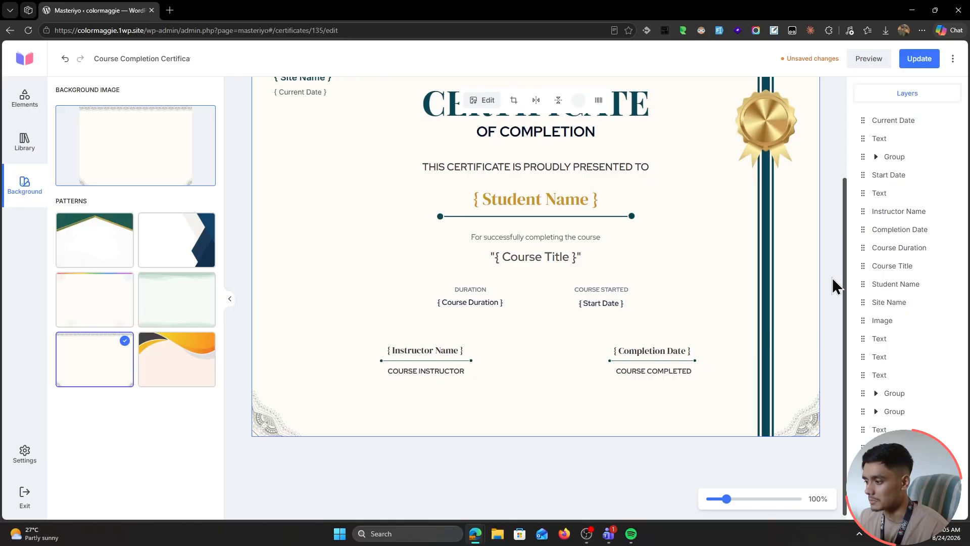
pyautogui.scroll(1, 832, 277)
pyautogui.click(917, 60)
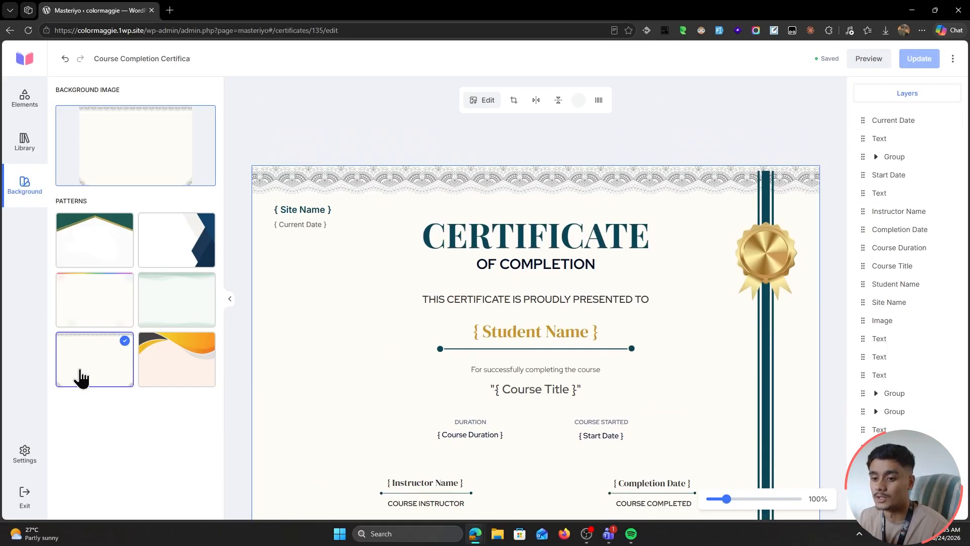
# Step: Exit the certificate editor and open the course "Mastering the Course Builder" for editing from the course list
pyautogui.click(28, 490)
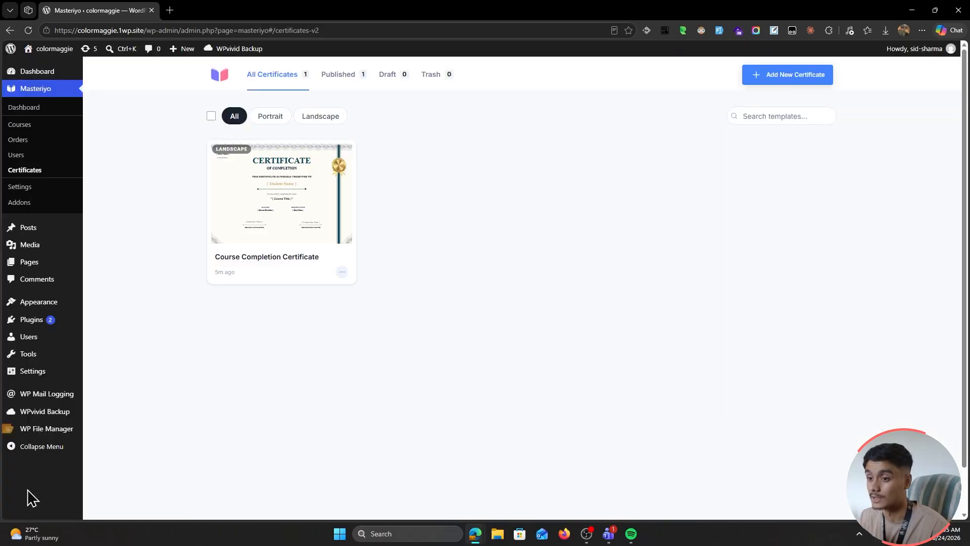
pyautogui.click(39, 127)
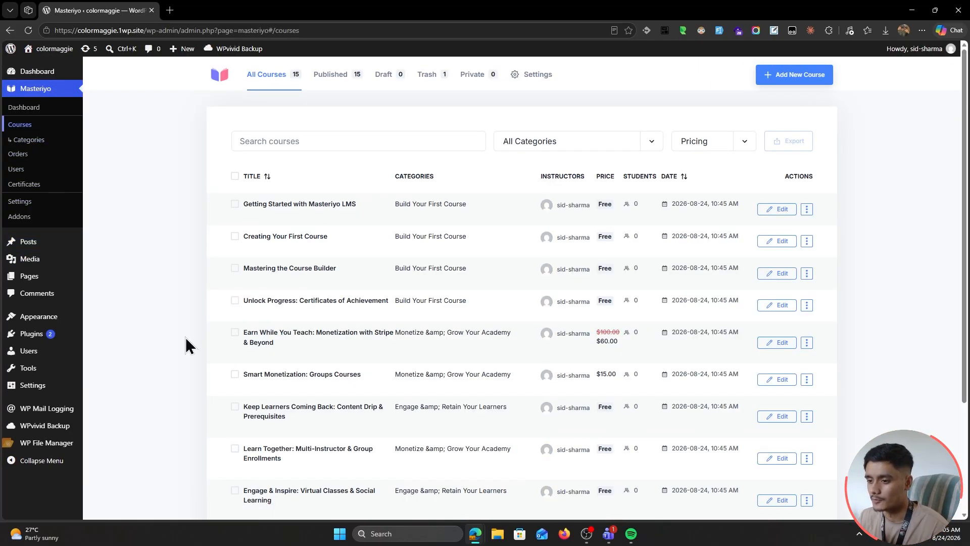
pyautogui.scroll(-3, 187, 346)
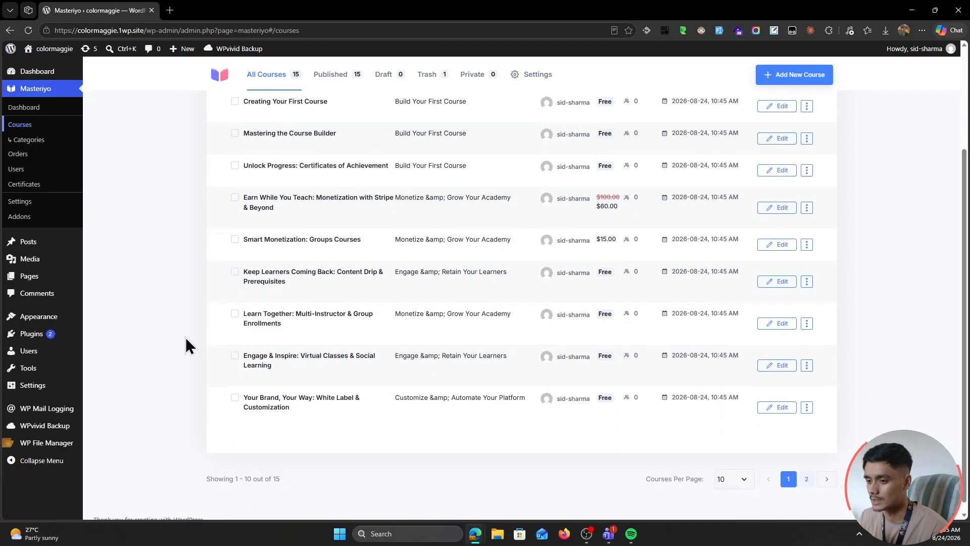
pyautogui.scroll(3, 172, 303)
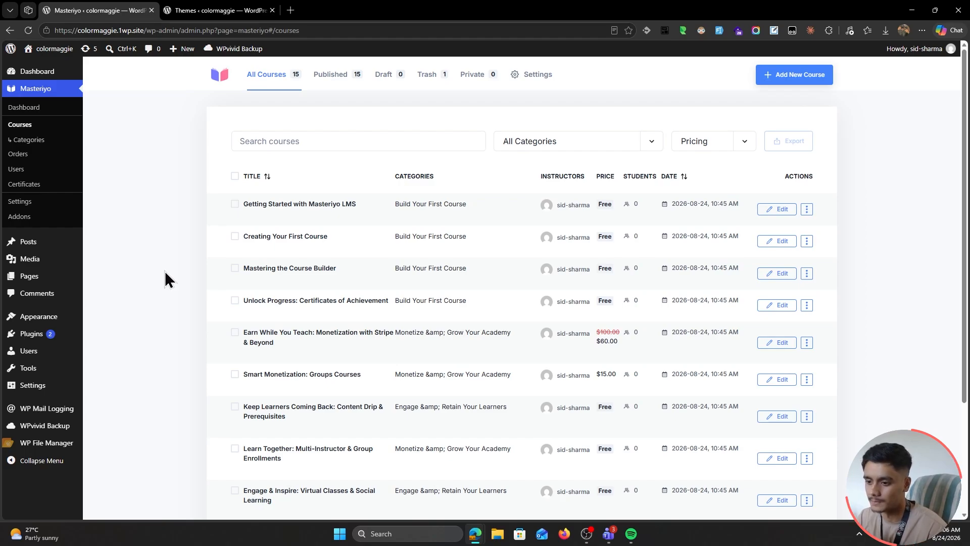
pyautogui.scroll(-1, 167, 272)
pyautogui.scroll(1, 227, 270)
pyautogui.moveTo(309, 273)
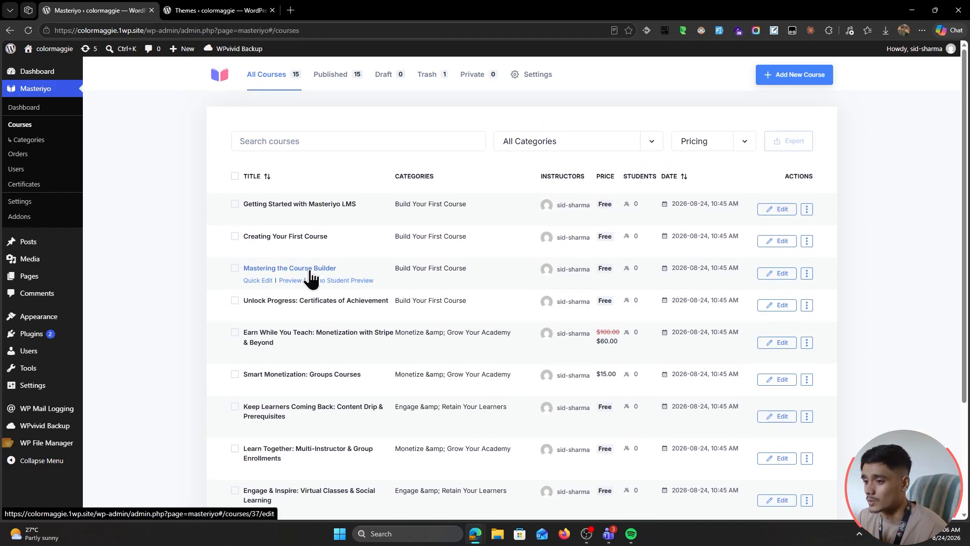
pyautogui.click(311, 270)
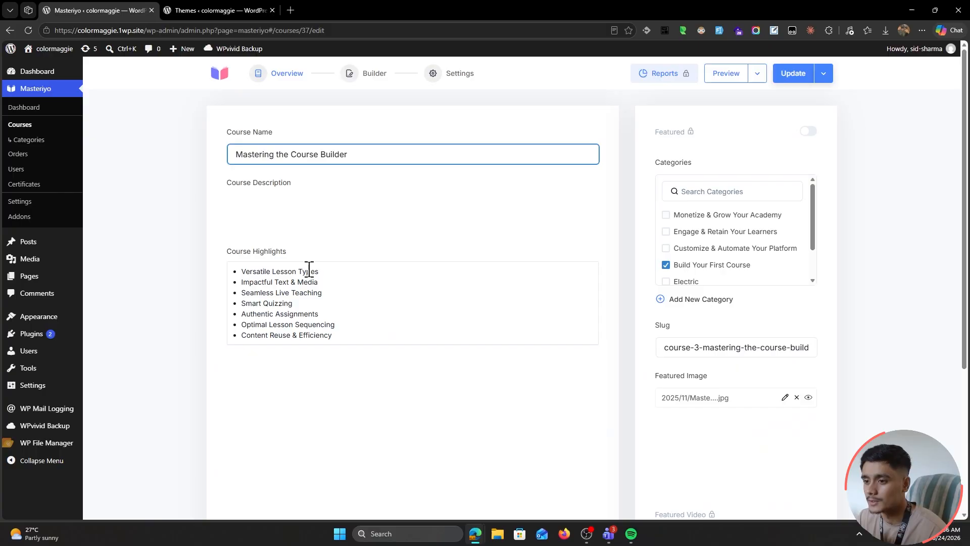
# Step: Enable the certificate in the course's settings and select Course Completion Certificate as its certificate
pyautogui.click(446, 83)
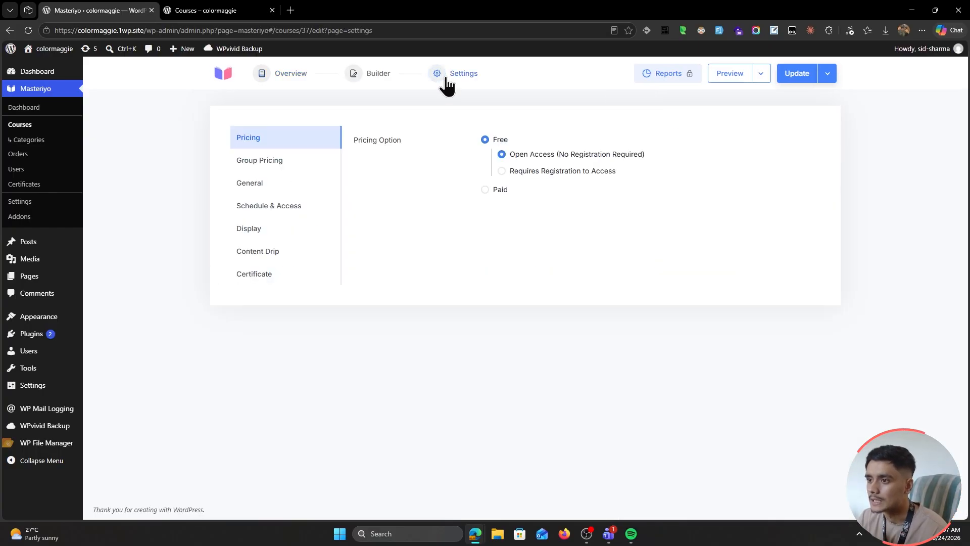
pyautogui.click(264, 285)
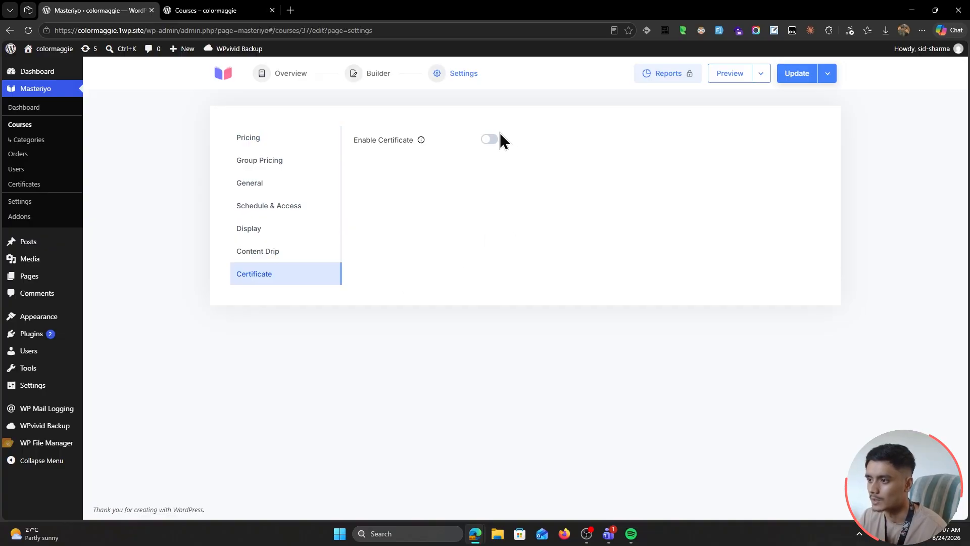
pyautogui.click(487, 140)
pyautogui.click(564, 178)
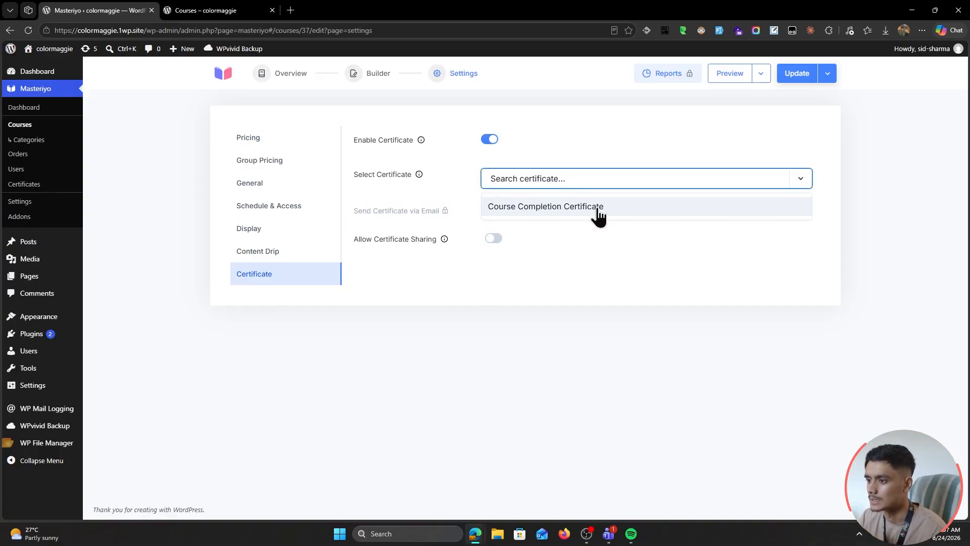
pyautogui.click(542, 209)
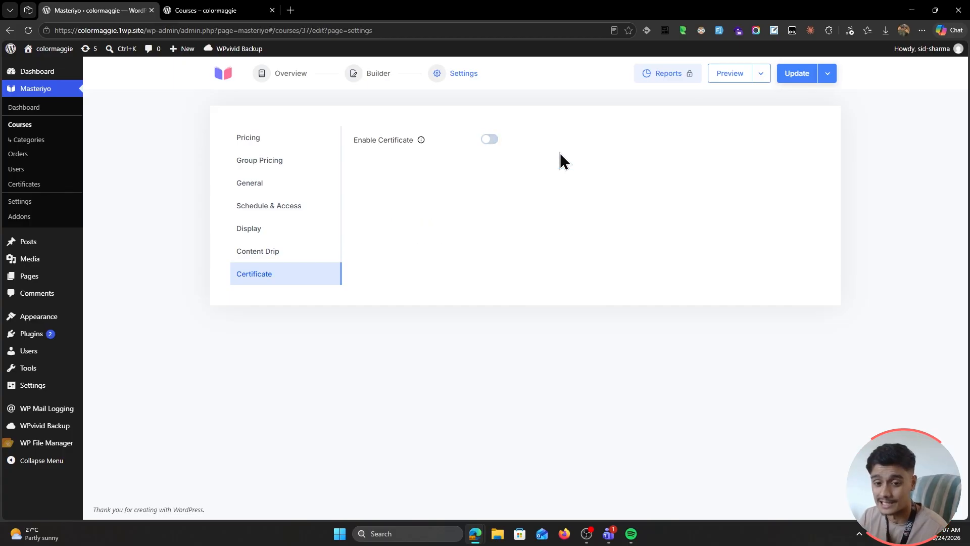
pyautogui.click(490, 140)
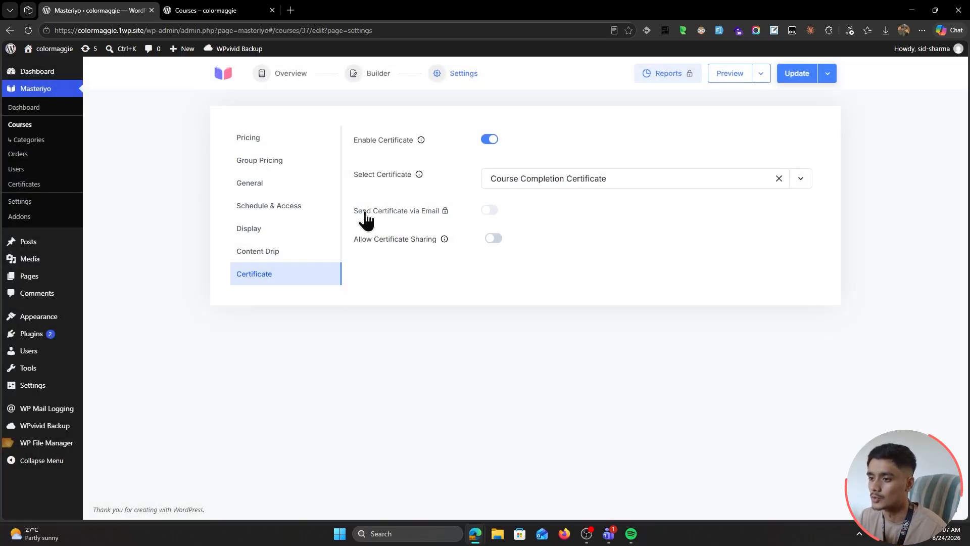
# Step: Allow certificate sharing for the course and update the course
pyautogui.click(444, 216)
pyautogui.click(581, 236)
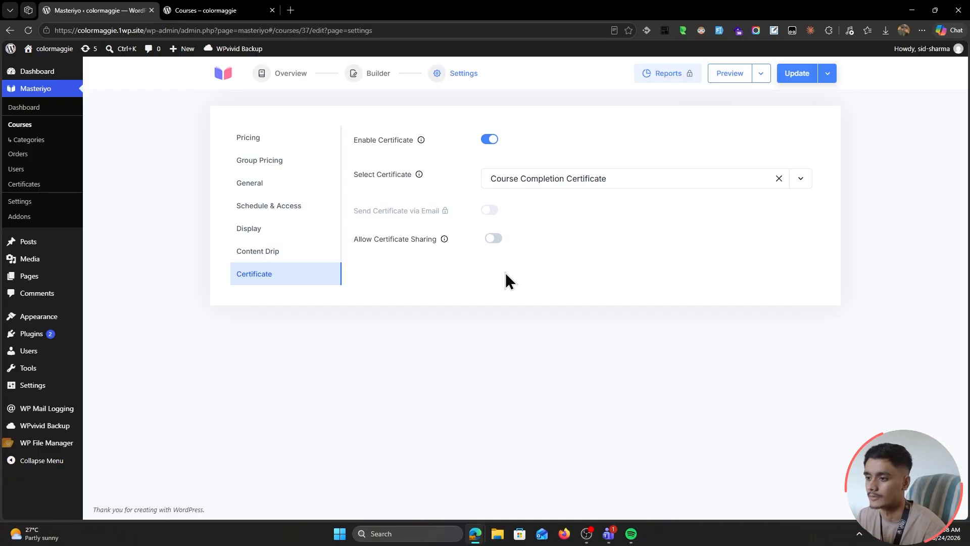
pyautogui.click(493, 239)
pyautogui.moveTo(444, 241)
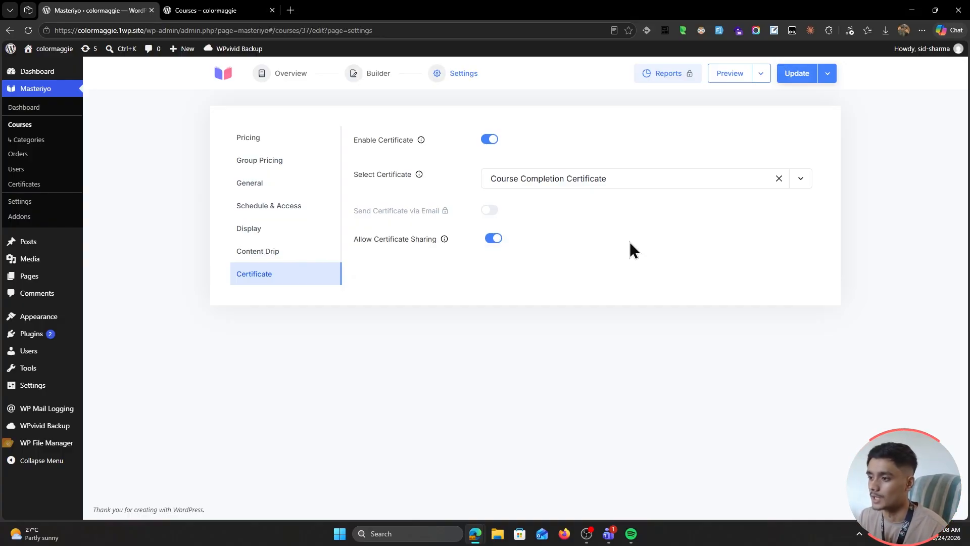
pyautogui.click(791, 74)
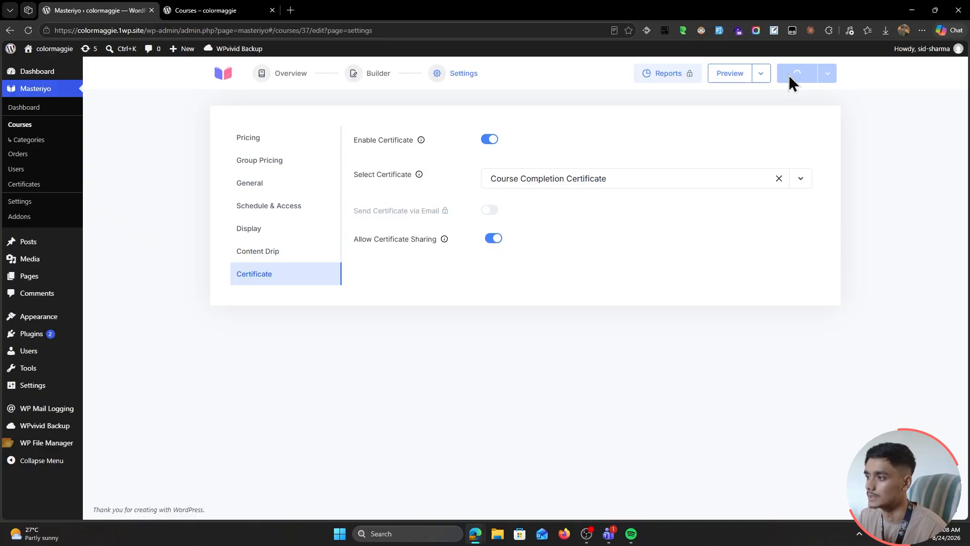
# Step: Open "Mastering the Course Builder" on the site's public course page and start the course
pyautogui.click(211, 11)
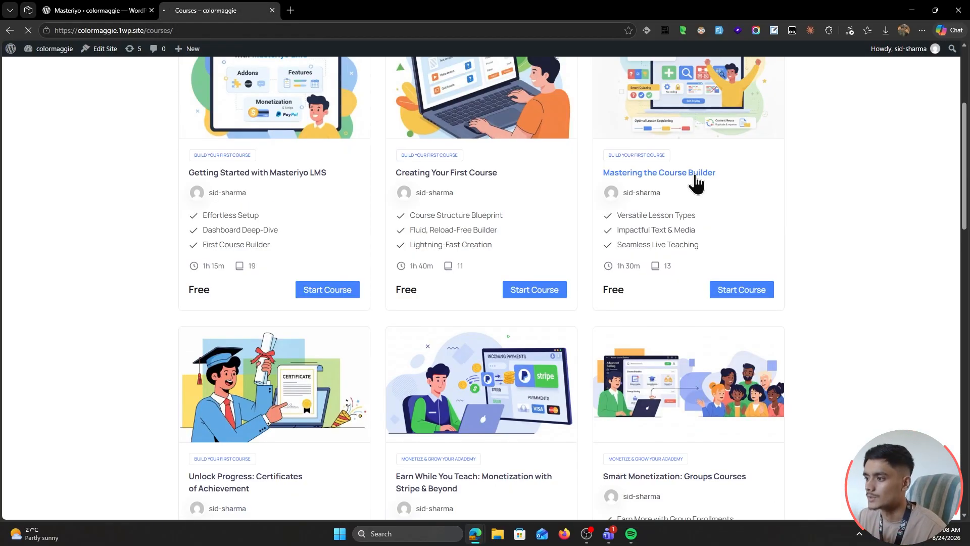
pyautogui.click(692, 172)
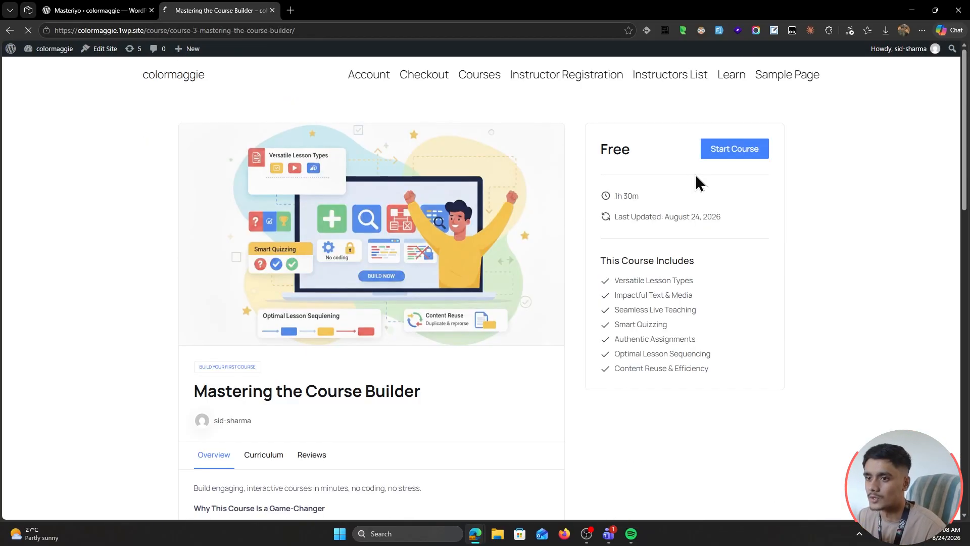
pyautogui.click(743, 157)
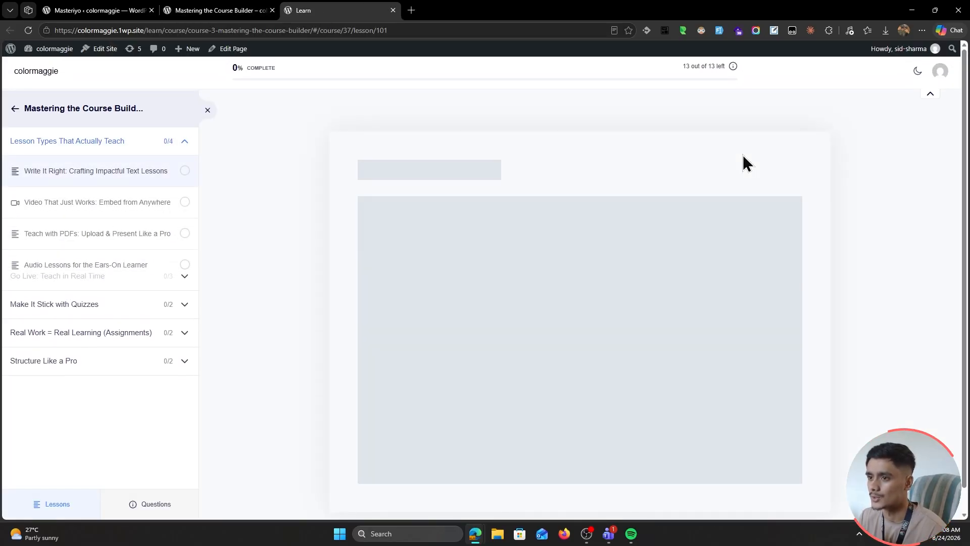
# Step: Mark the lessons complete in order, from "Write It Right" through "Connect to the Gradebook for Transparent Progress"
pyautogui.scroll(-4, 372, 295)
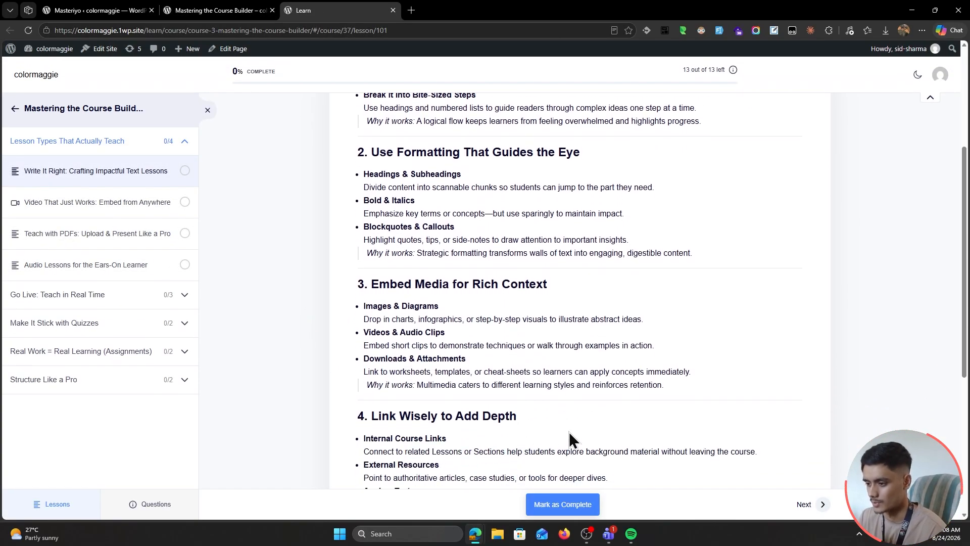
pyautogui.scroll(-5, 582, 435)
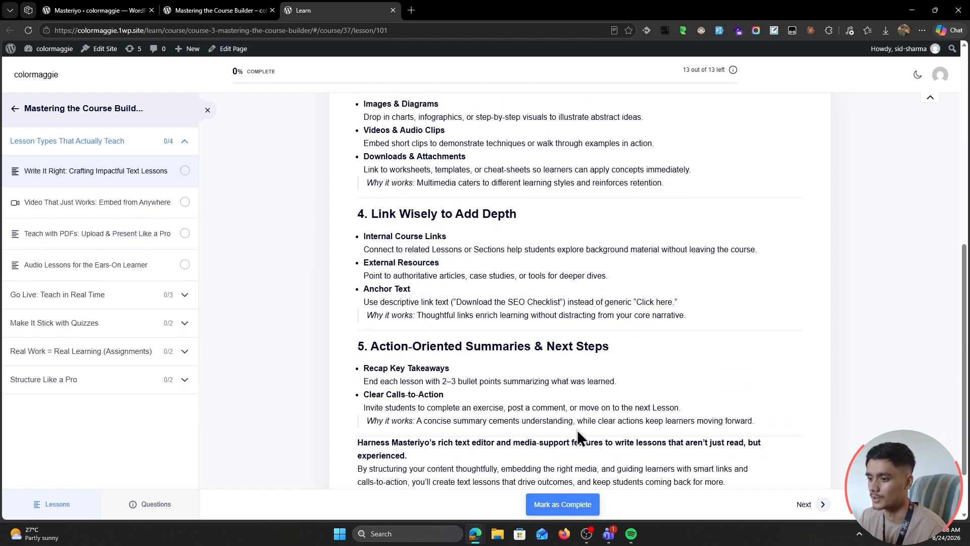
pyautogui.click(565, 504)
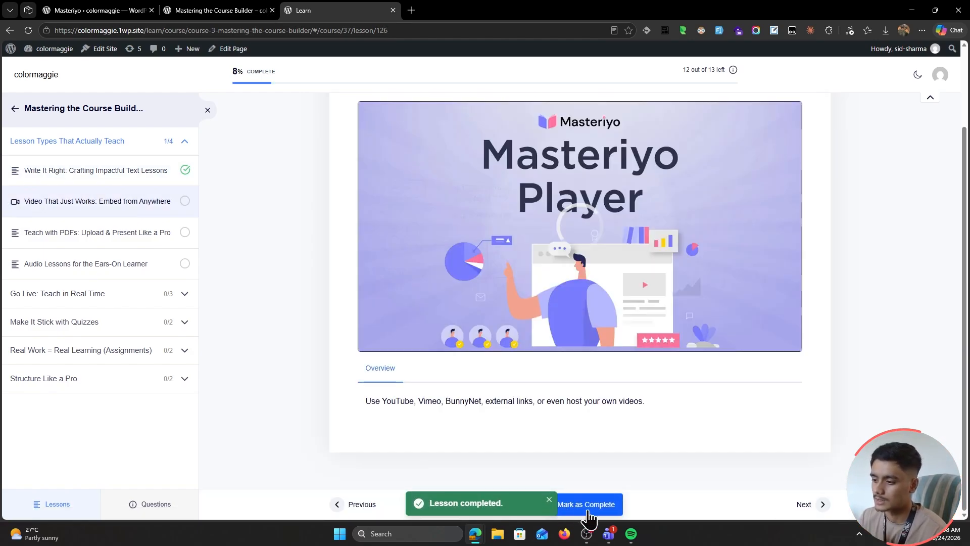
pyautogui.click(587, 509)
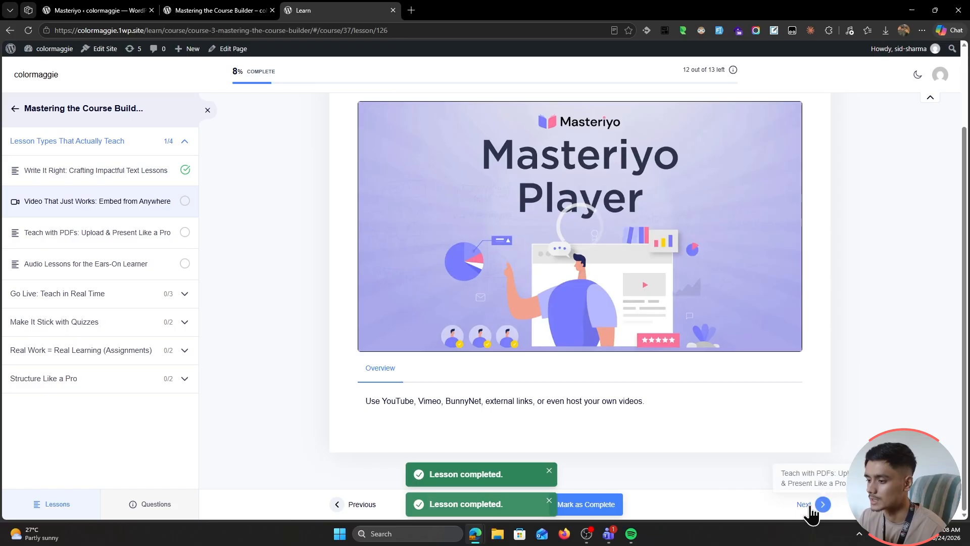
pyautogui.click(607, 508)
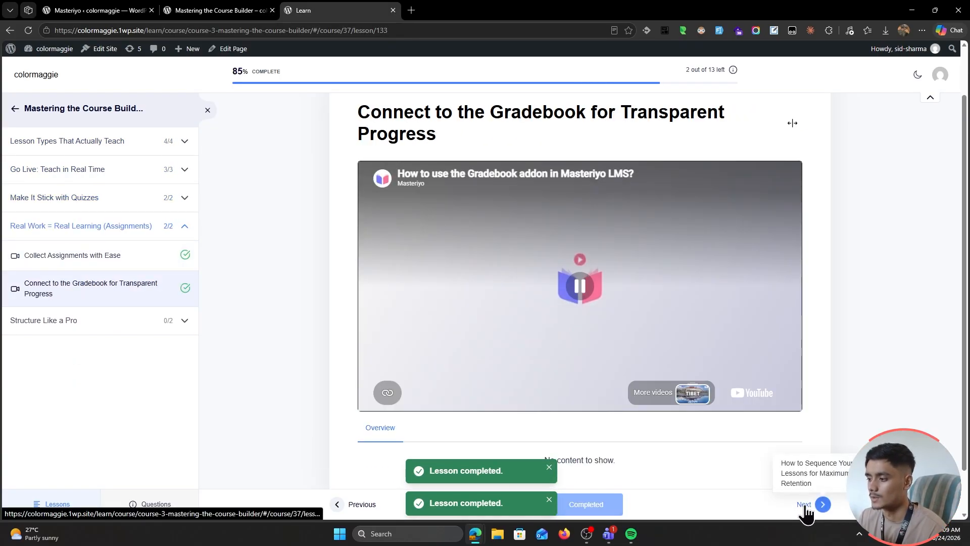
# Step: Mark both lessons of the "Structure Like a Pro" section complete to finish the course
pyautogui.click(806, 507)
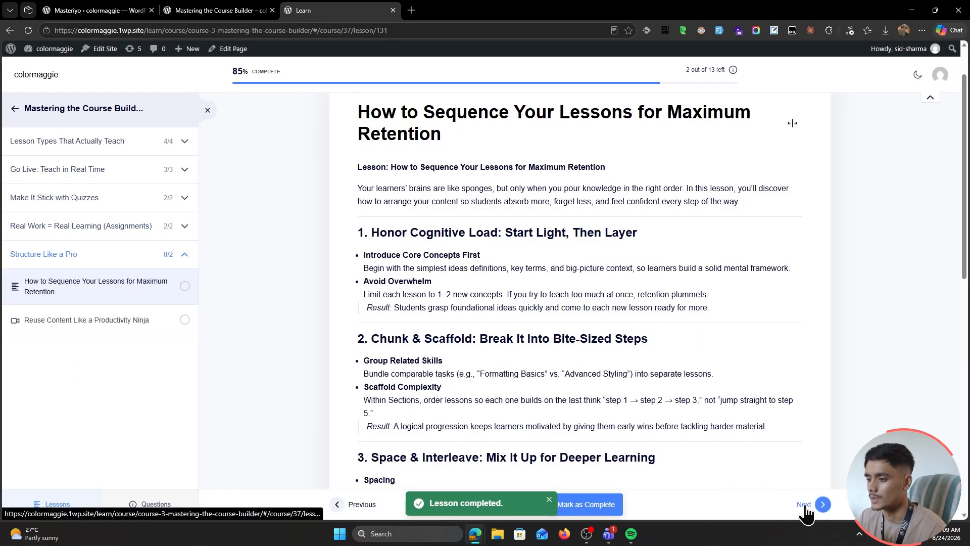
pyautogui.click(619, 505)
pyautogui.click(803, 505)
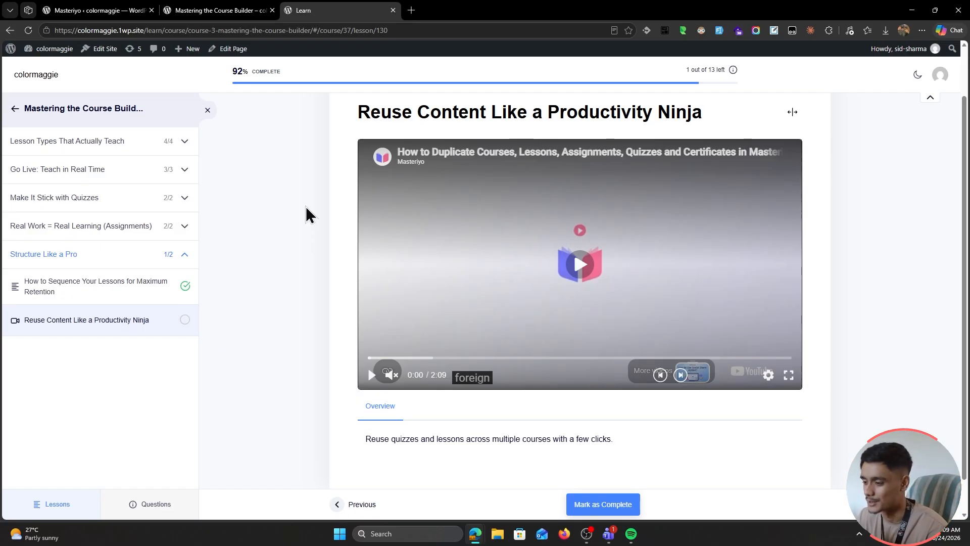
pyautogui.click(634, 502)
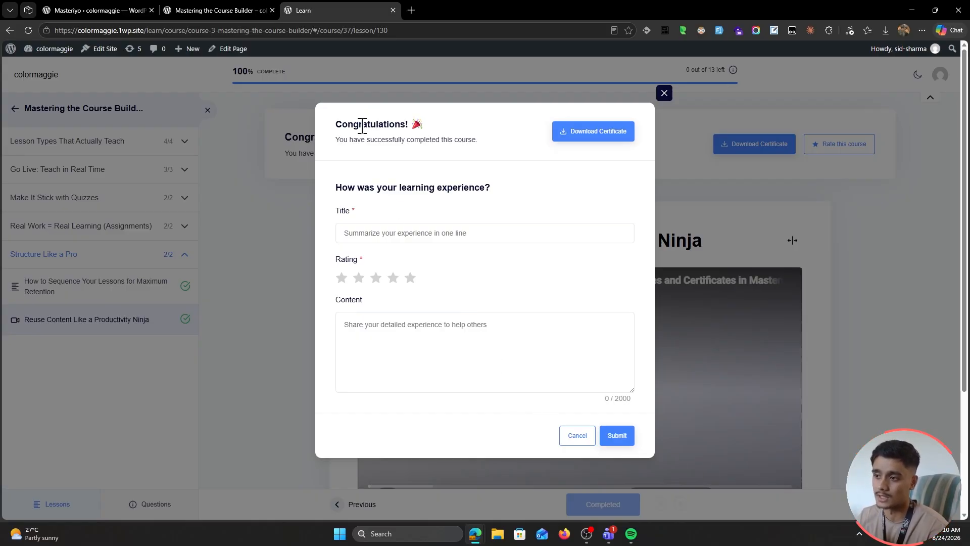
# Step: Download the completion certificate for "Mastering the Course Builder", open the PDF to check it, and close it again
pyautogui.click(581, 136)
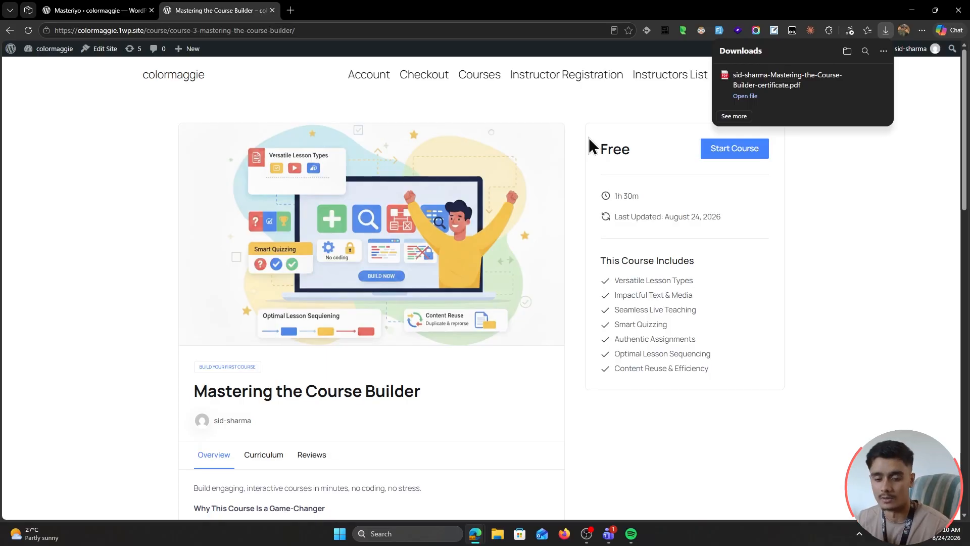
pyautogui.click(744, 96)
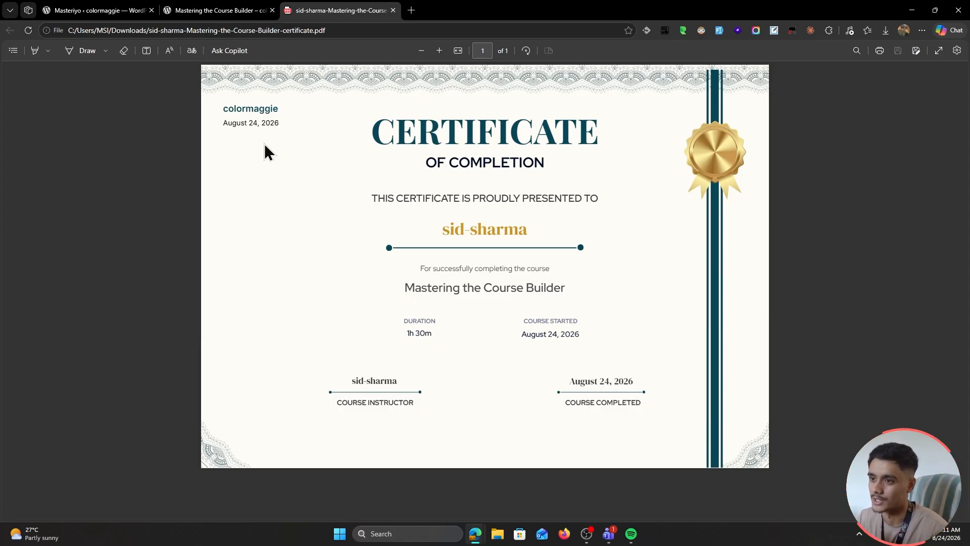
pyautogui.click(216, 15)
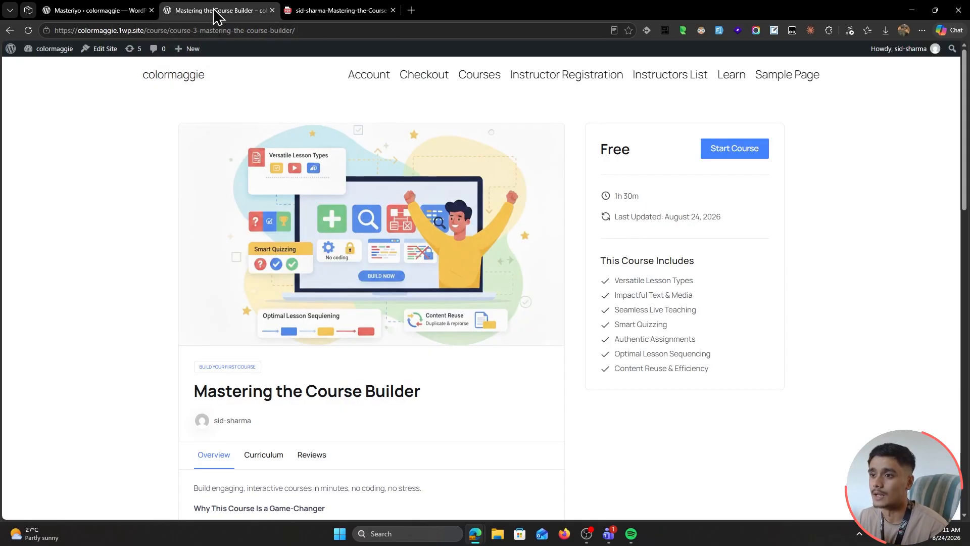
pyautogui.click(394, 11)
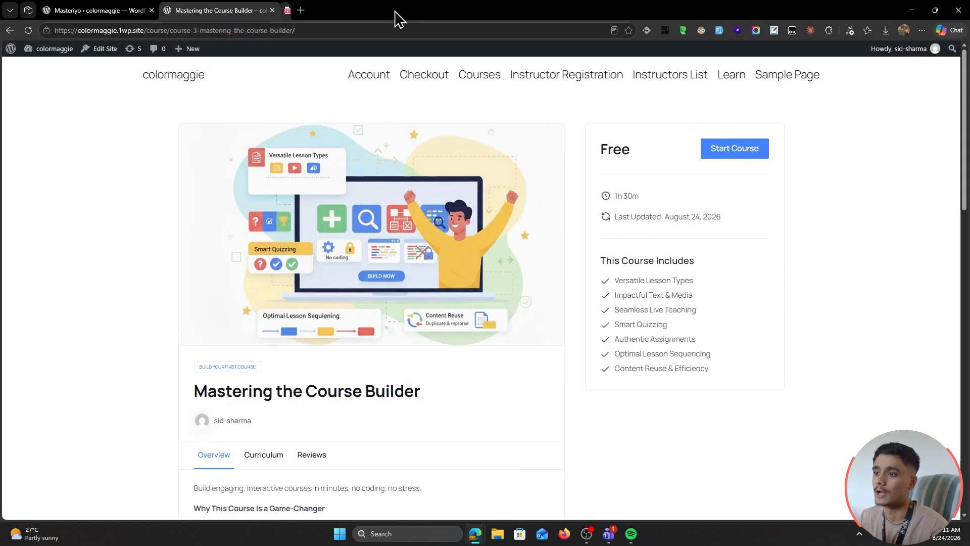
# Step: Open the student's account page on the site and view the list of earned certificates
pyautogui.click(361, 79)
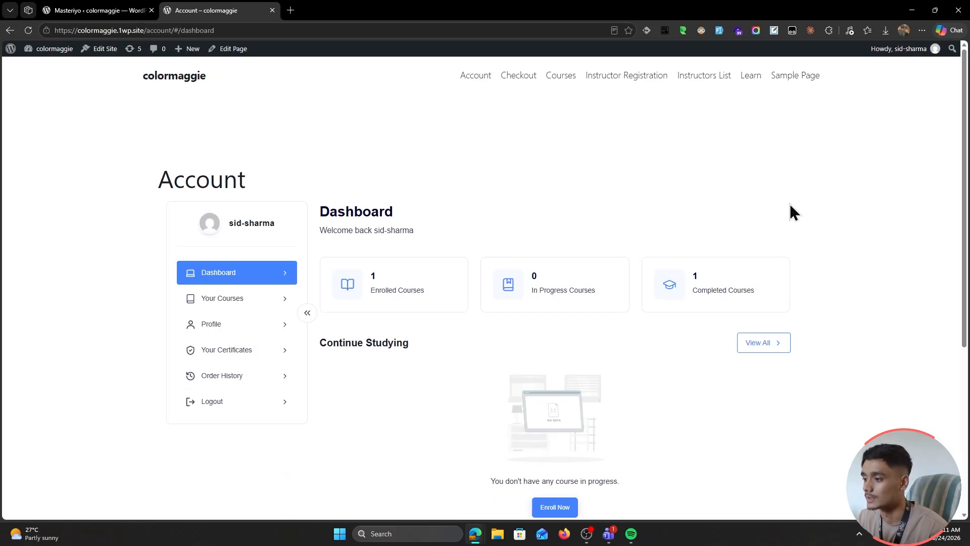
pyautogui.scroll(-1, 841, 217)
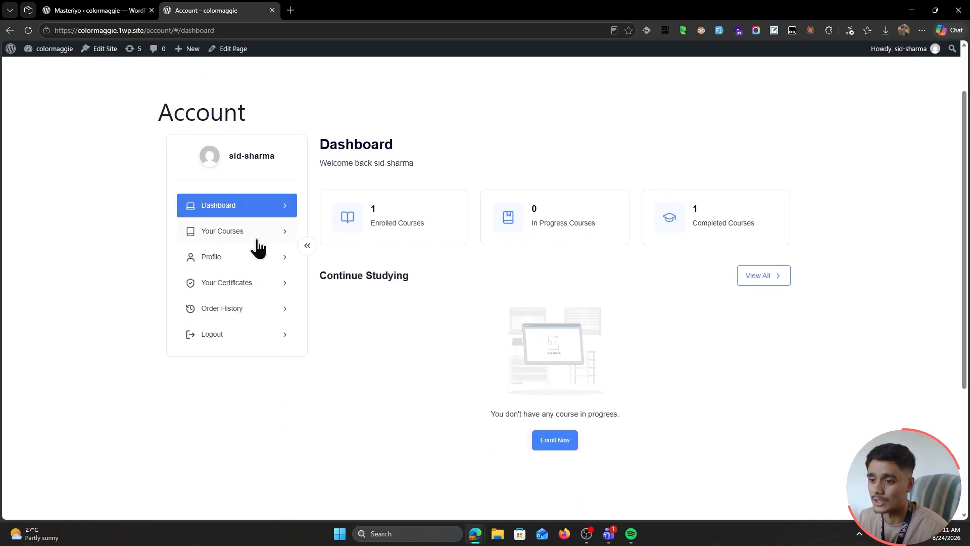
pyautogui.click(232, 291)
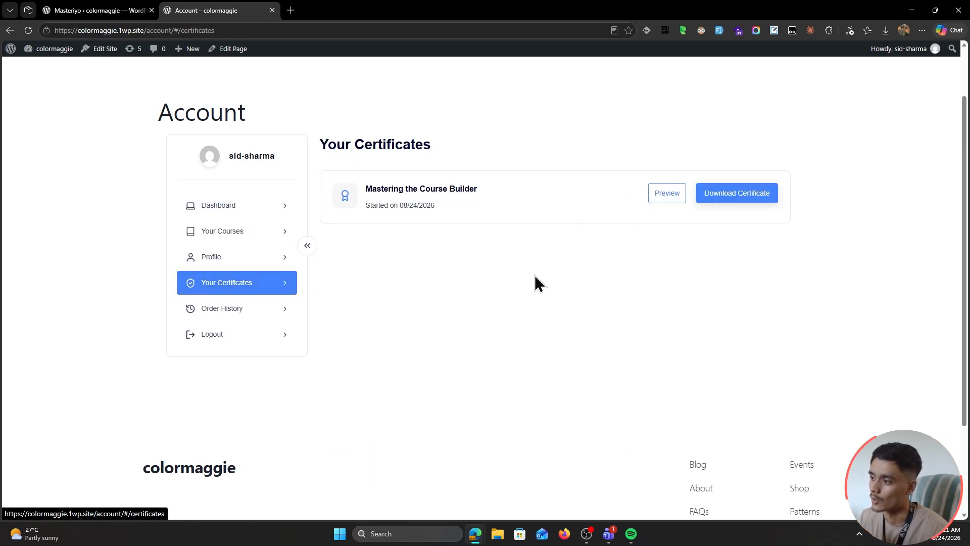